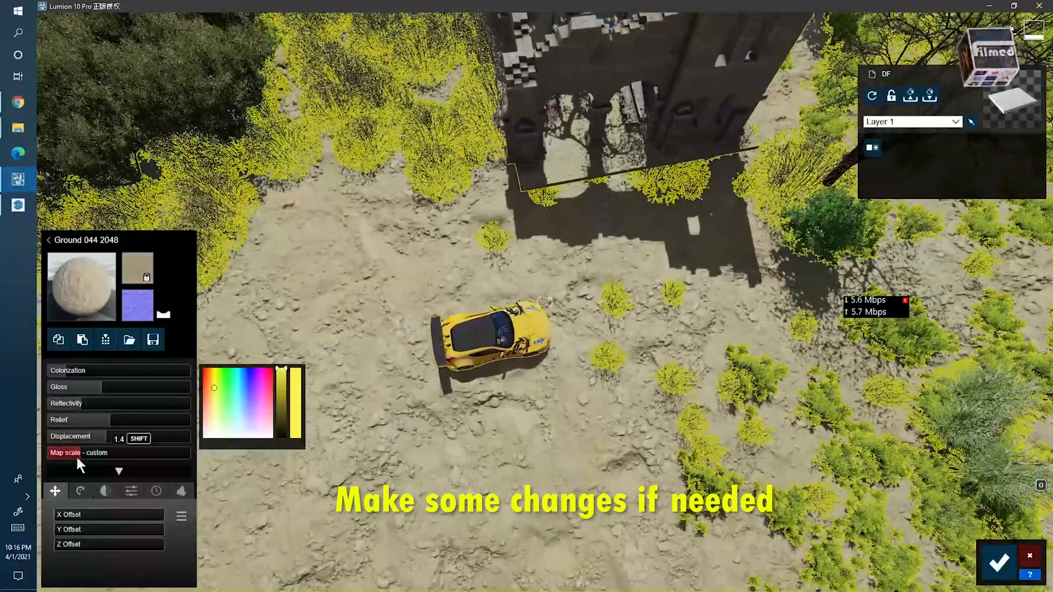
Step: Inspect the ground material around the yellow car and accept the Ground 044 2048 material changes
key("w")
key("d")
key("s")
key("d")
right_click_drag(545, 302, 347, 302)
key("w")
key("w")
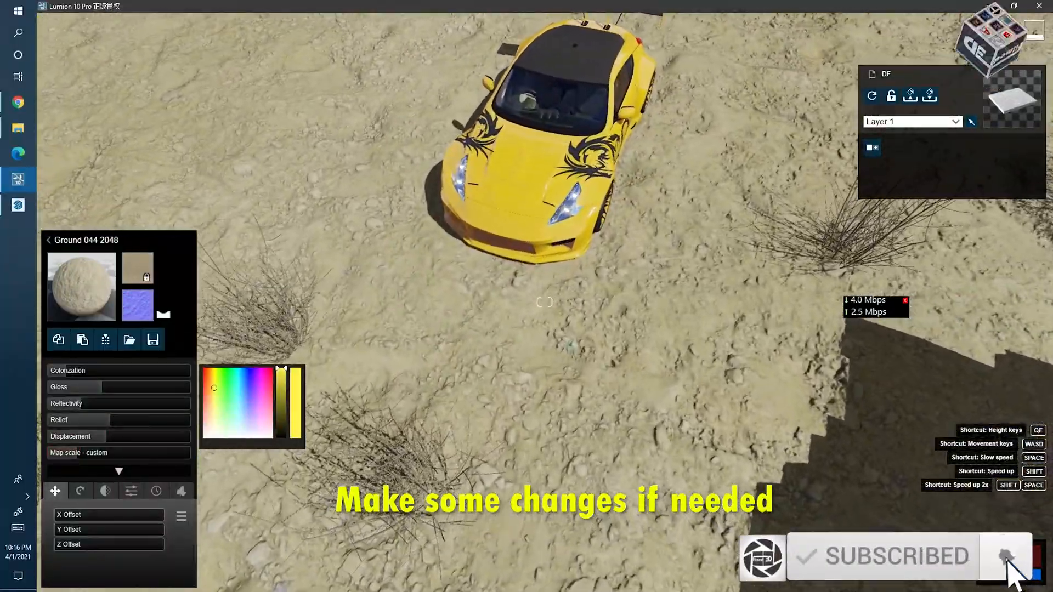
right_click_drag(544, 302, 556, 204)
key("a")
left_click(999, 563)
Step: Switch to movie mode and start recording a new clip in empty slot 9
key("a")
right_click_drag(545, 302, 764, 302)
key("d")
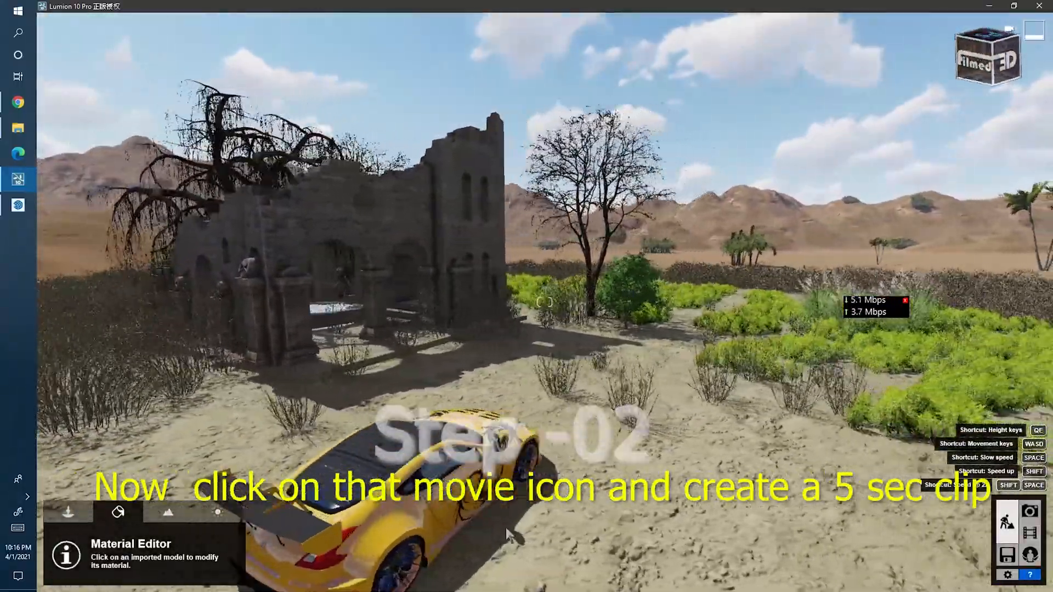
left_click(843, 551)
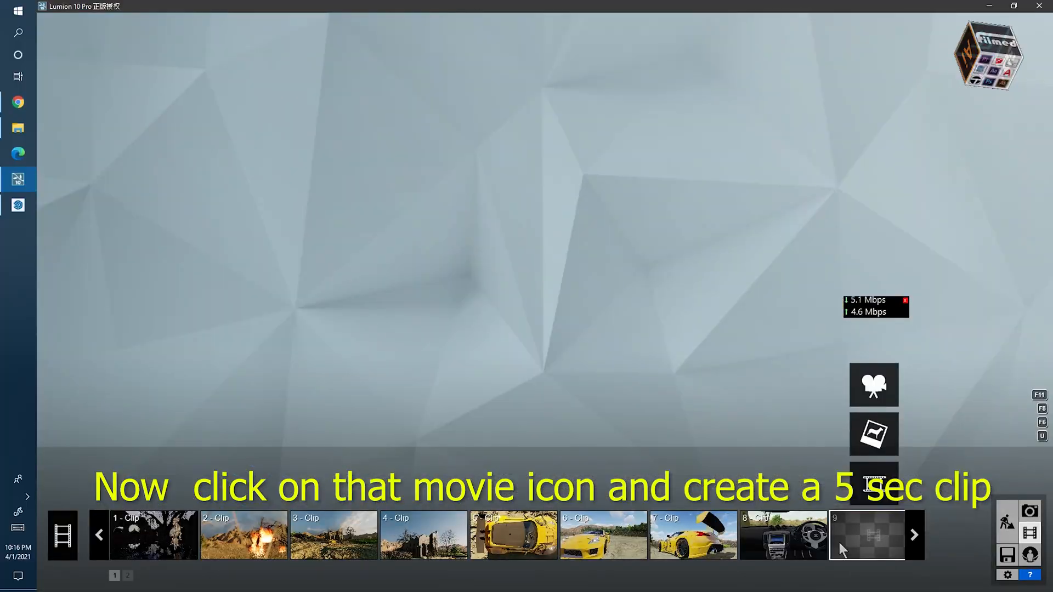
left_click(872, 386)
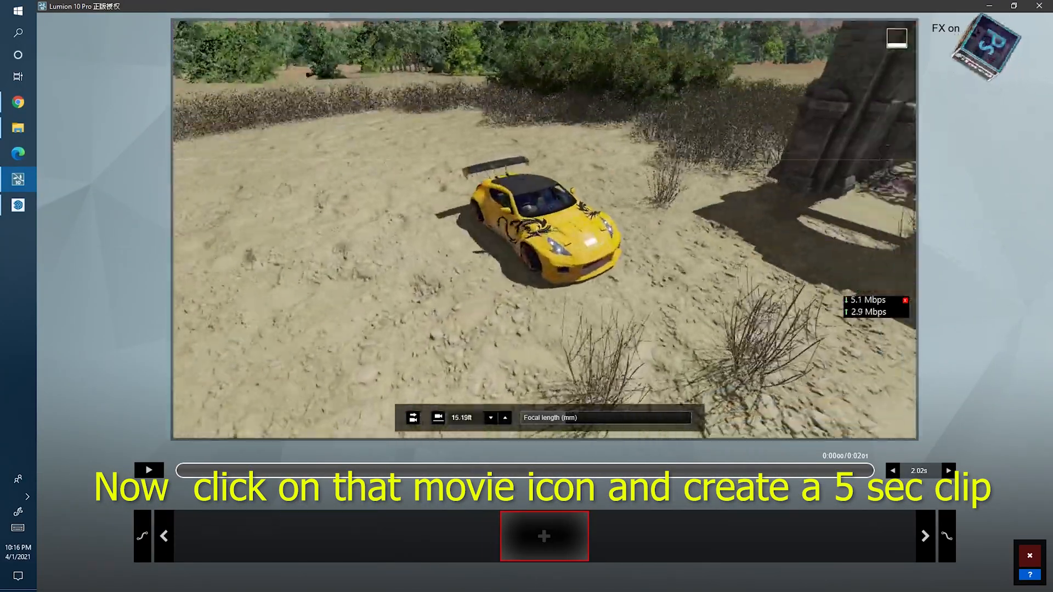
Step: Frame the stone ruin with the green plant in the foreground, record one camera keyframe, and save the clip
right_click_drag(544, 230, 544, 229)
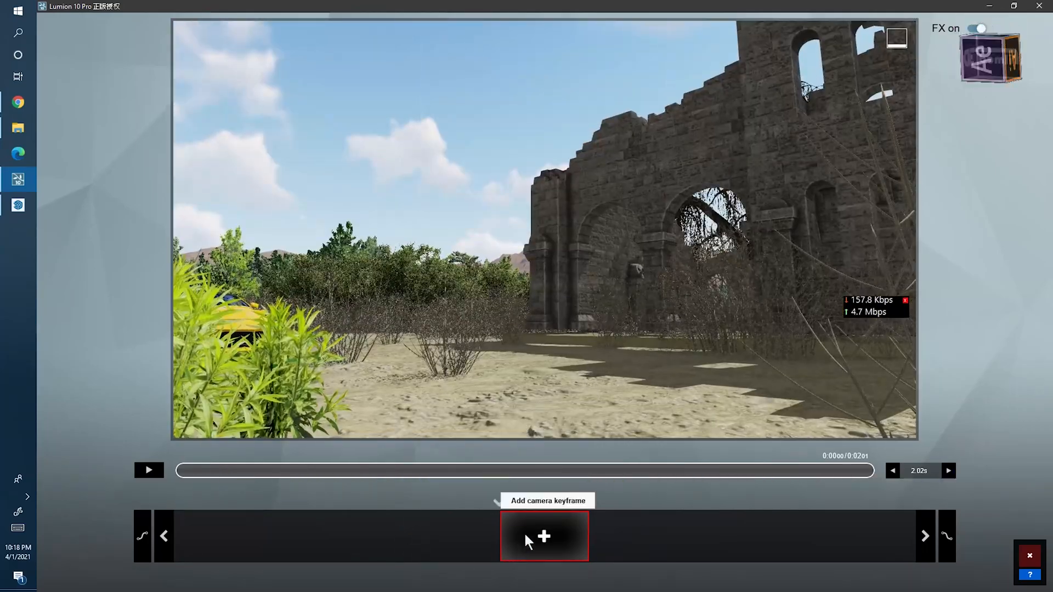
left_click(545, 536)
left_click(999, 562)
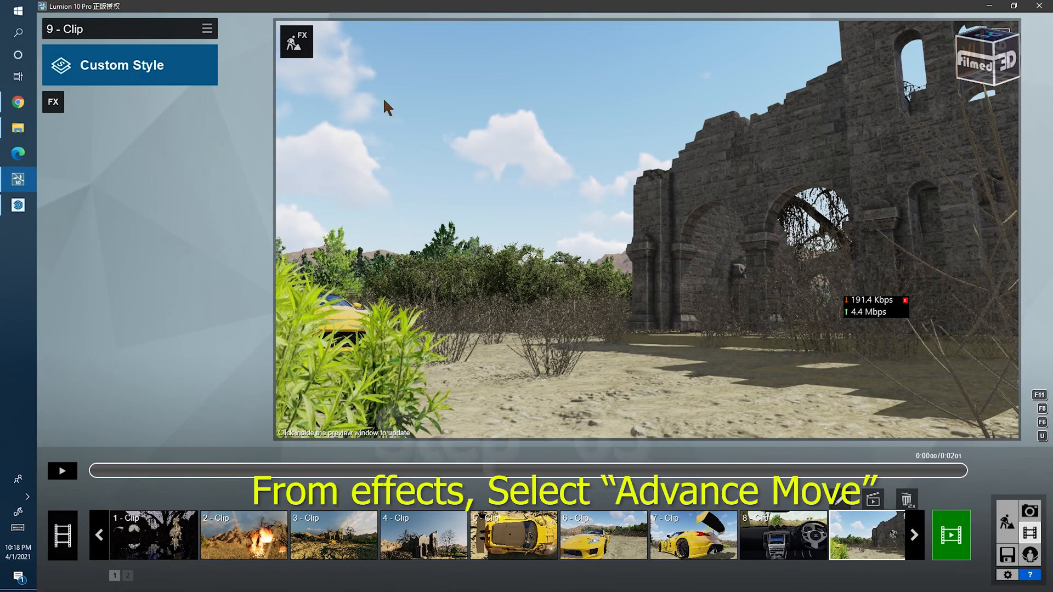
Step: Apply the Realistic style to clip 9 and add the Advanced Move animation effect
left_click(130, 64)
left_click(565, 187)
left_click(558, 194)
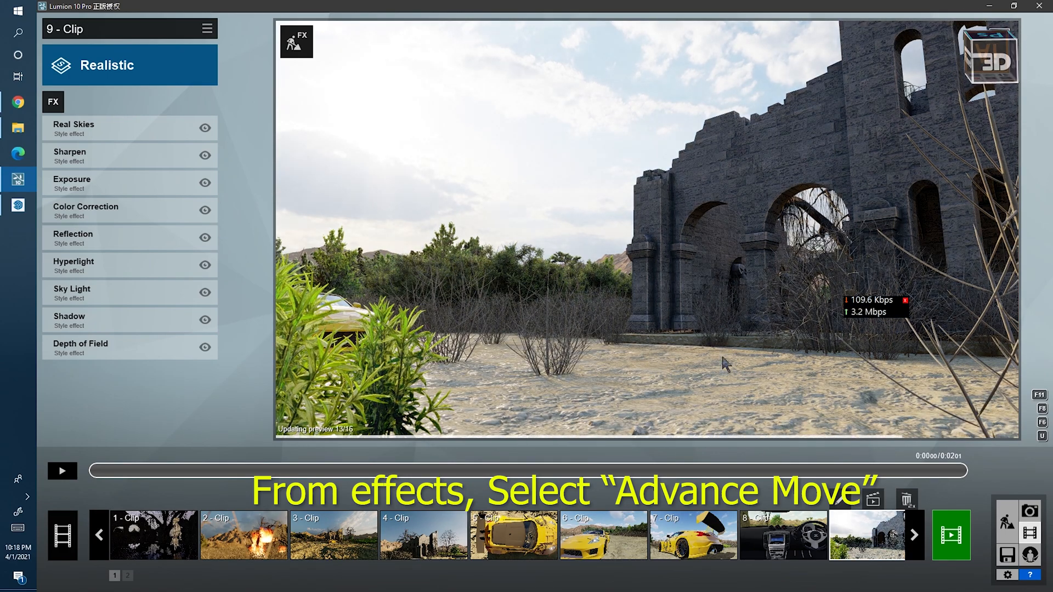
left_click(53, 102)
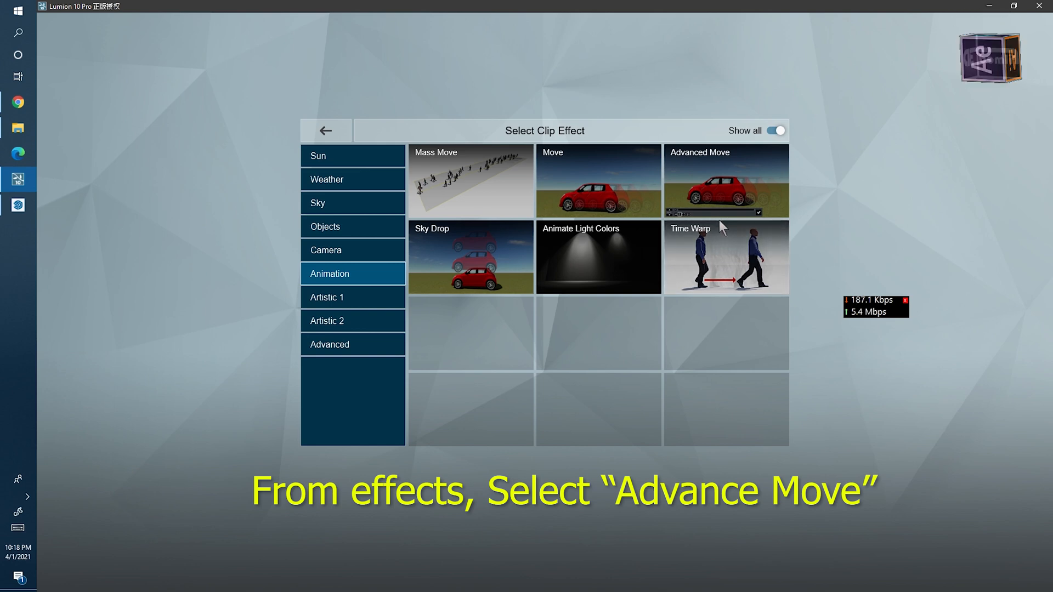
left_click(720, 204)
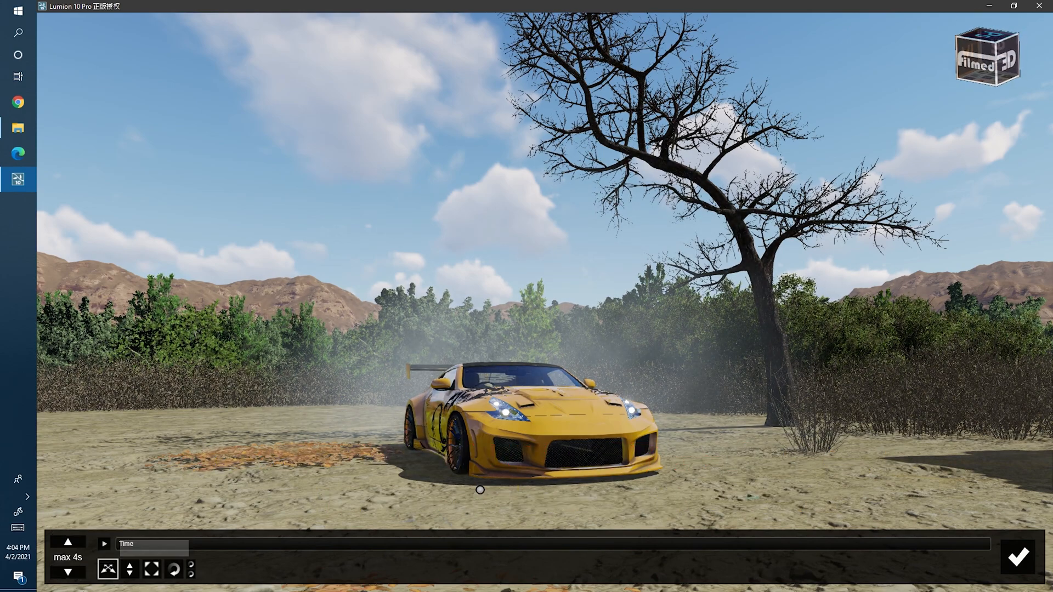
Step: Scrub through the Advanced Move timeline and try out its maximum duration and object tool controls
left_click_drag(134, 544, 266, 544)
left_click_drag(190, 554, 106, 556)
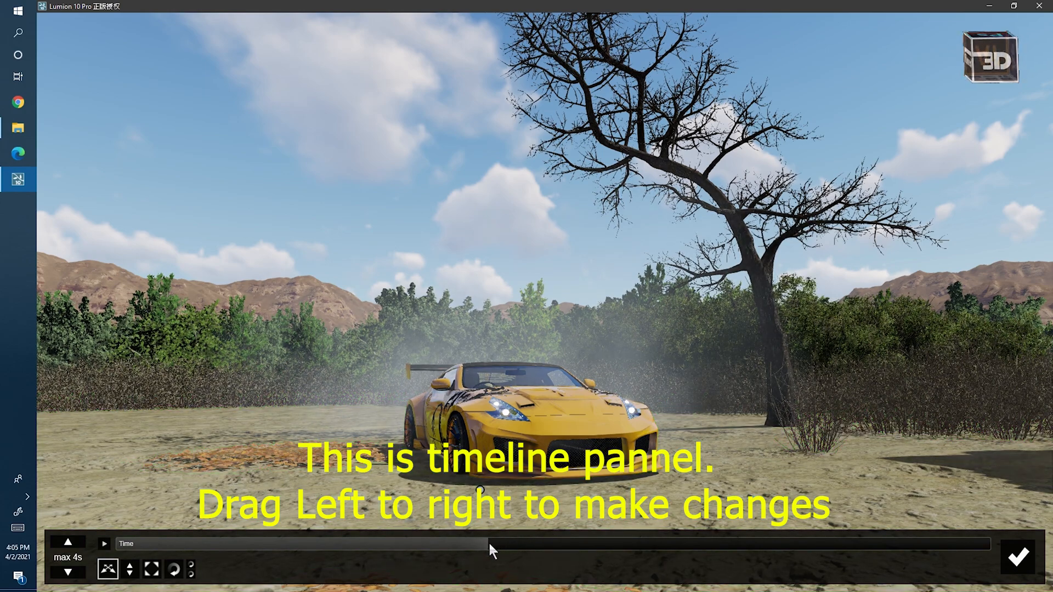
mouse_move(204, 556)
left_mouse_down()
mouse_move(568, 548)
mouse_move(557, 534)
mouse_move(787, 534)
mouse_move(514, 548)
mouse_move(772, 537)
left_mouse_up()
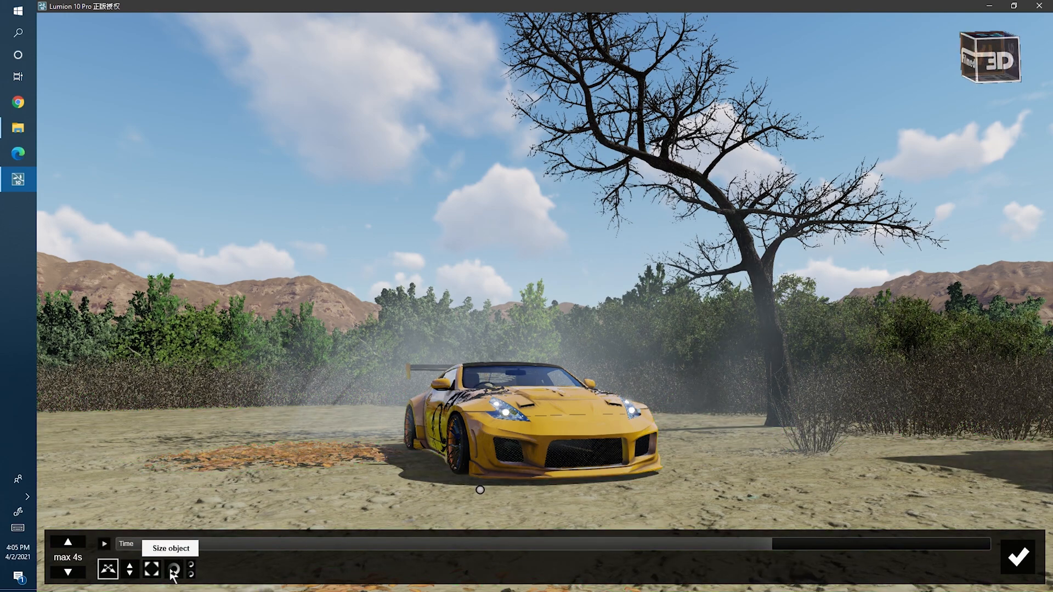
left_click(68, 542)
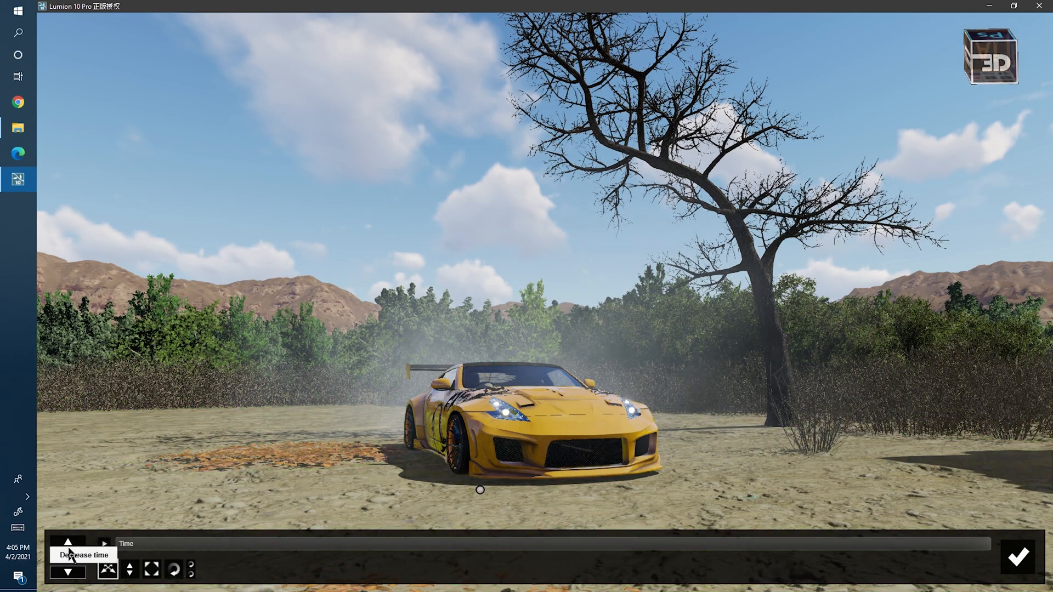
left_click(136, 573)
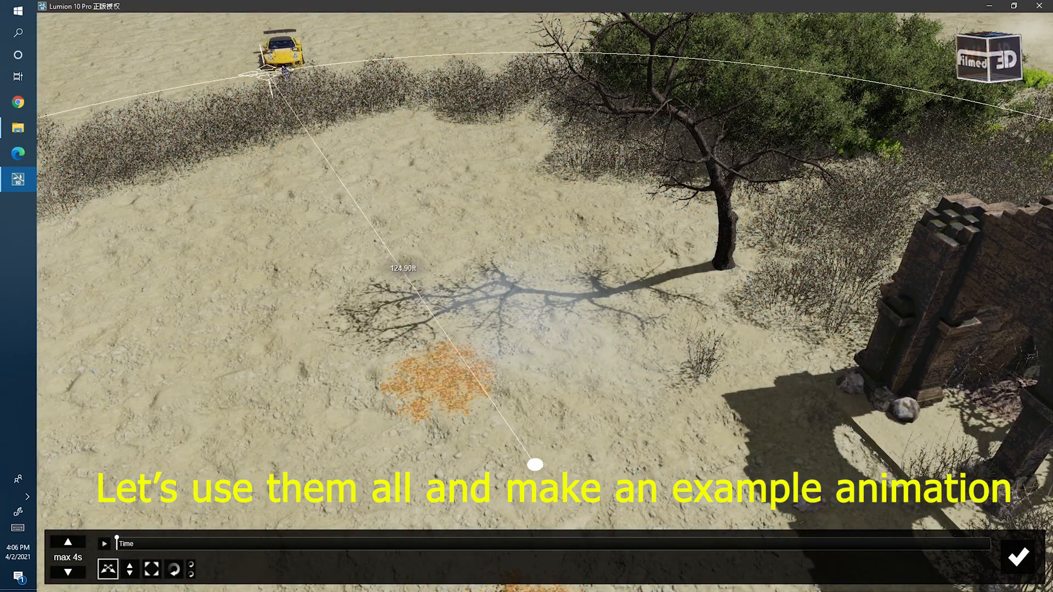
Step: Place the car beyond the bush row at 0 s and move it beside the tree's shadow at about 2 s
left_click_drag(285, 71, 340, 49)
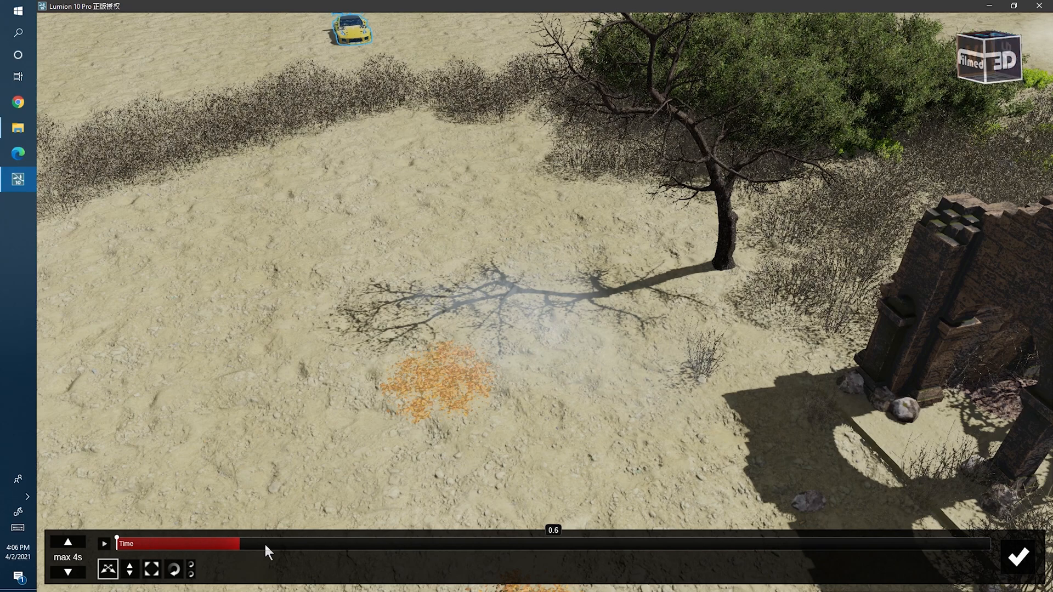
left_click_drag(266, 546, 553, 540)
left_click(105, 572)
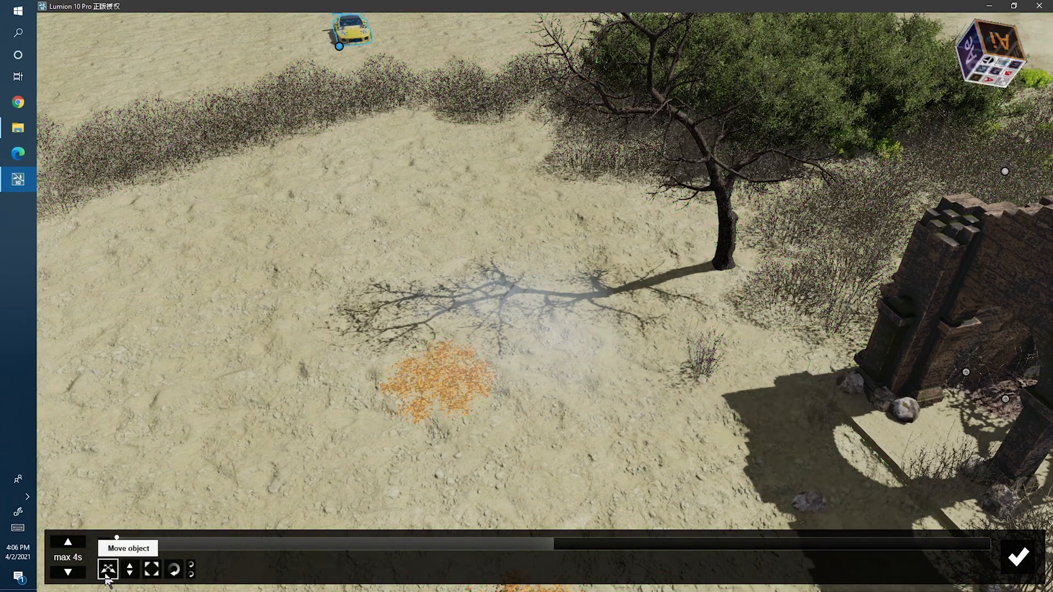
left_click_drag(366, 96, 525, 393)
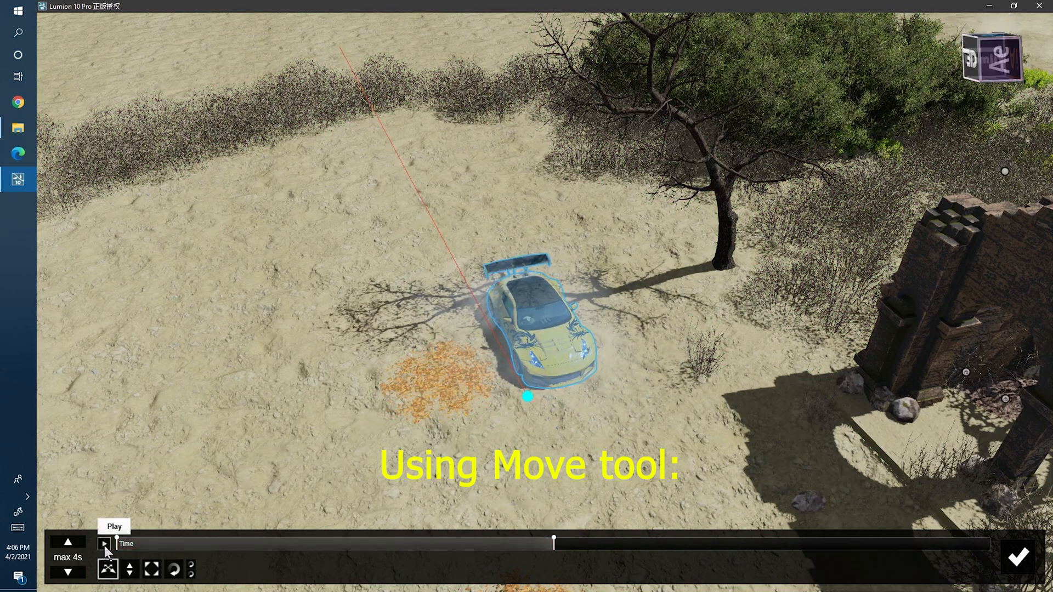
Step: Play back the car's move animation and return the timeline to its start
left_click(104, 544)
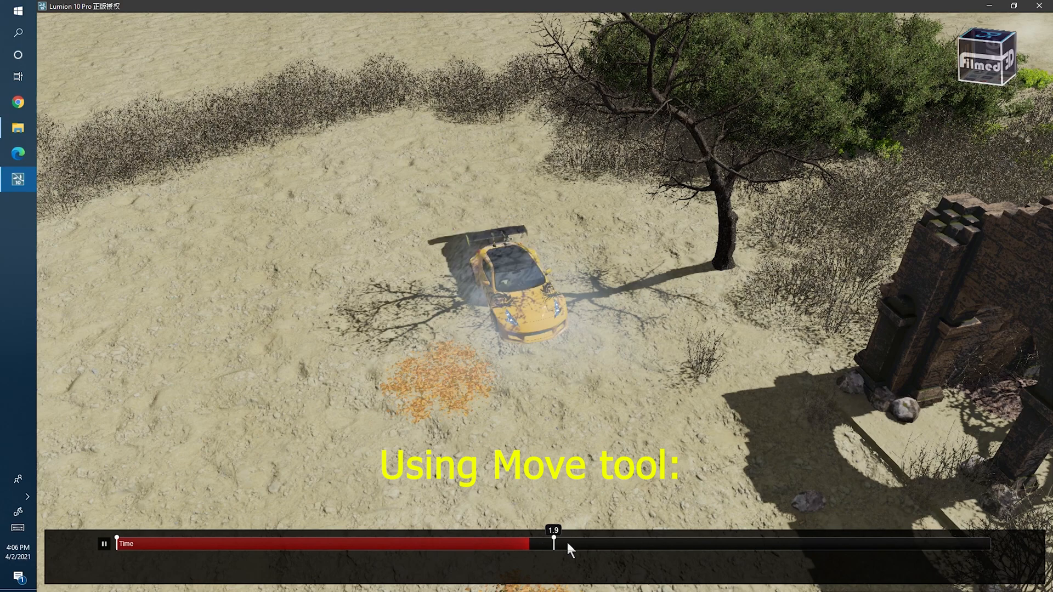
left_click(103, 548)
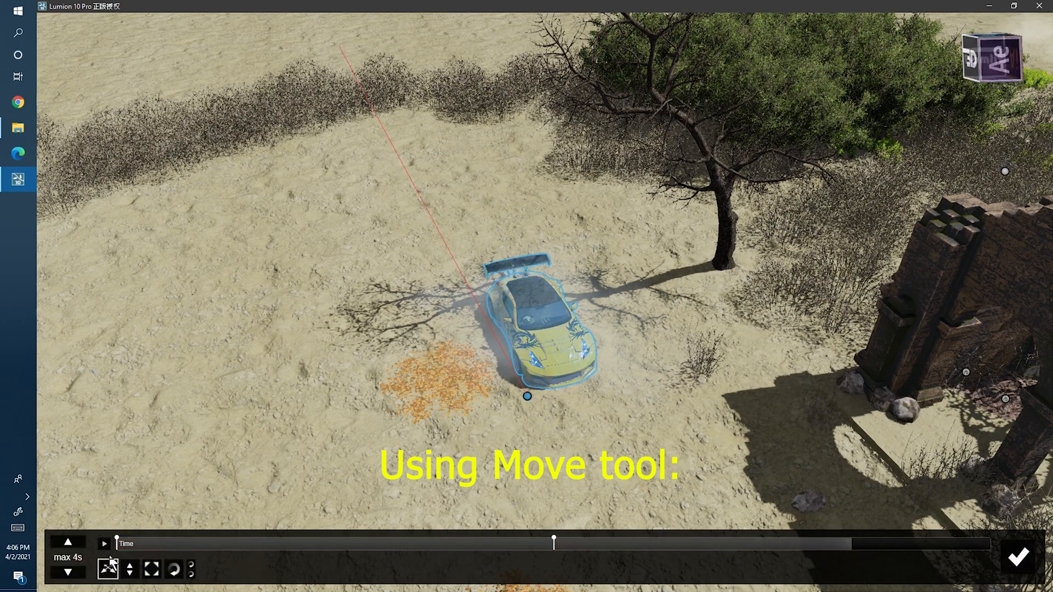
left_click_drag(196, 546, 140, 544)
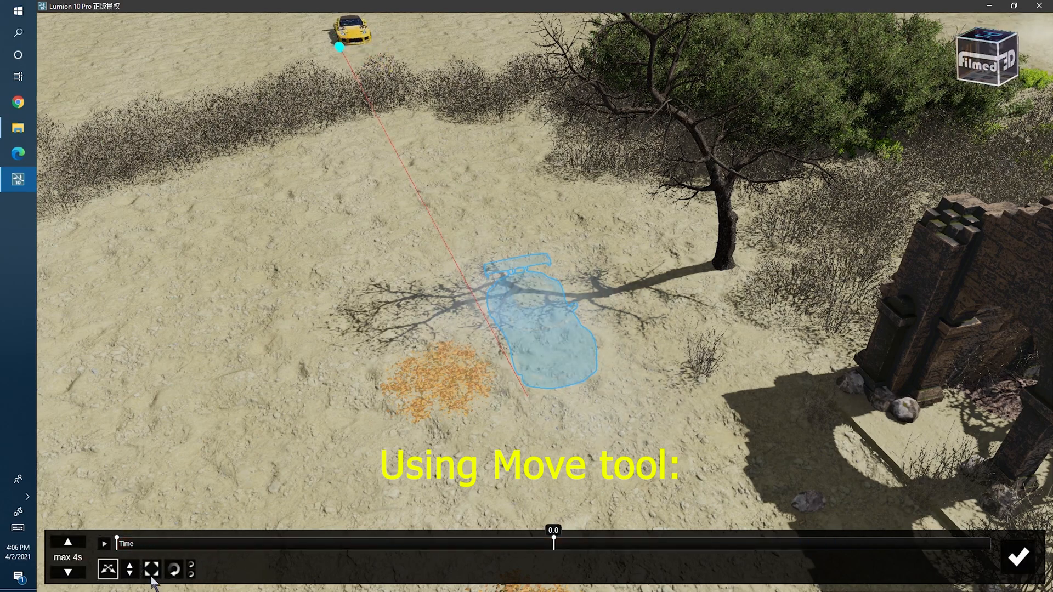
Step: Raise the car above the ground at about 1.1 s and play the animation
right_click_drag(551, 406, 540, 354)
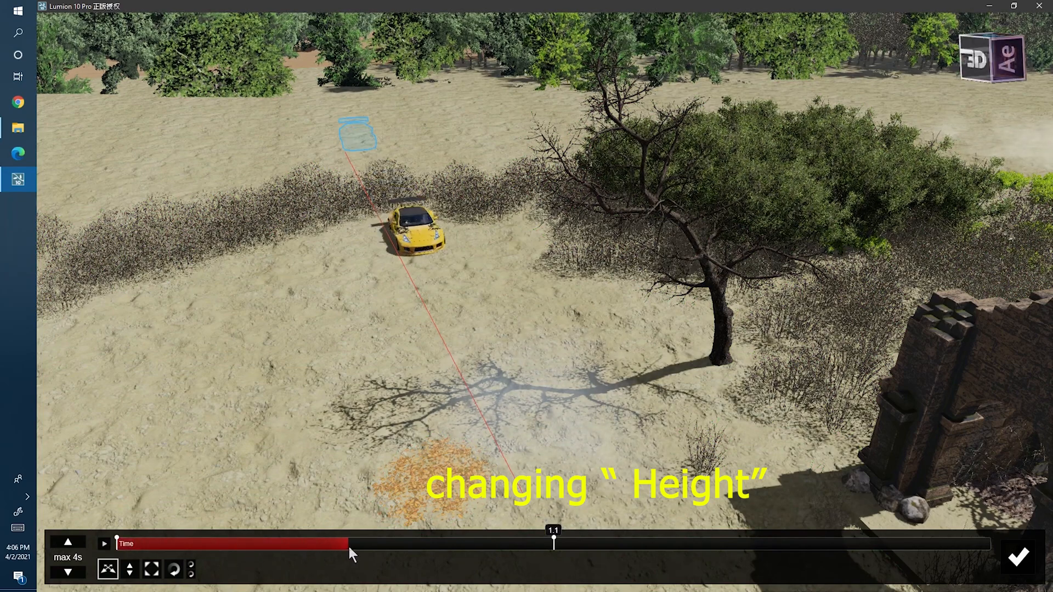
left_click(130, 570)
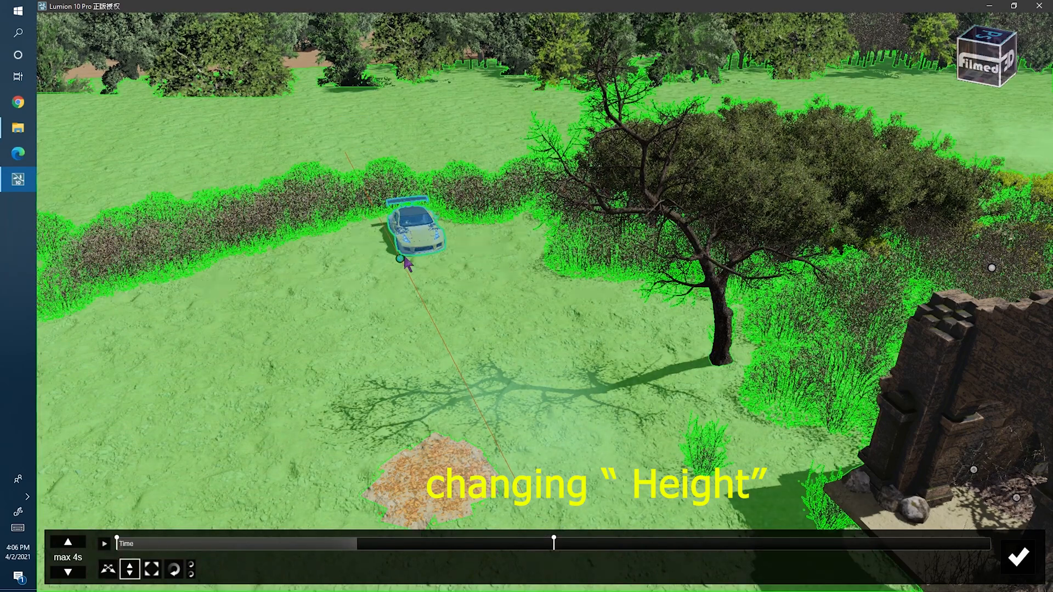
left_click_drag(400, 256, 405, 244)
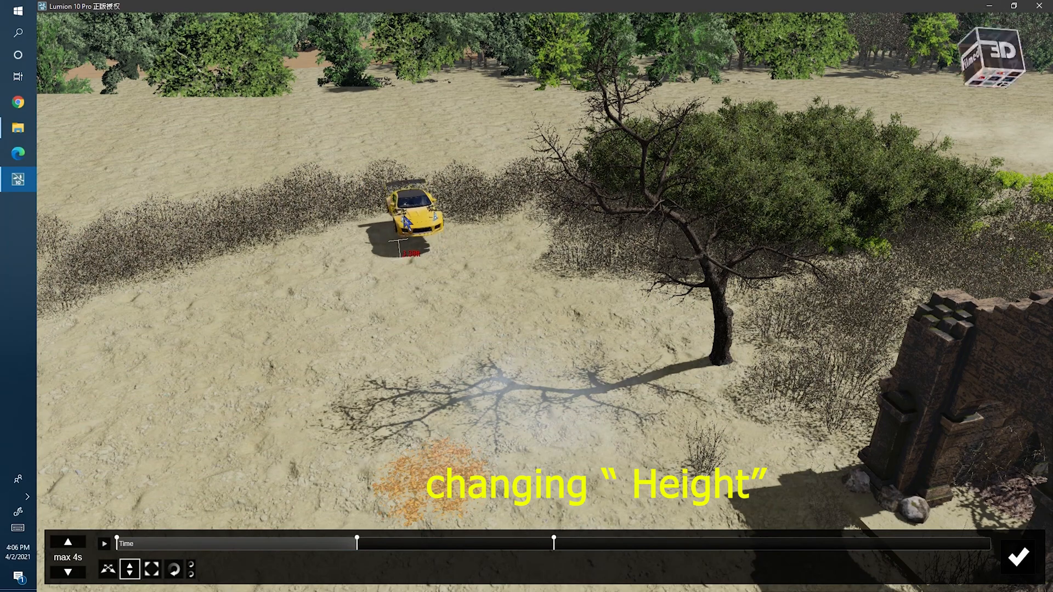
left_click_drag(405, 206, 405, 206)
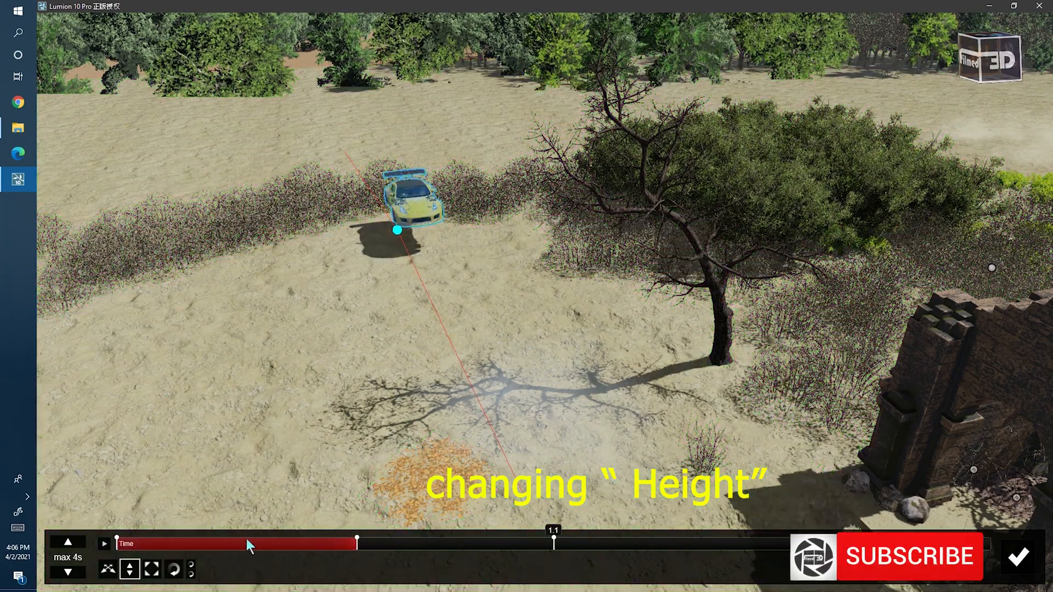
left_click(104, 544)
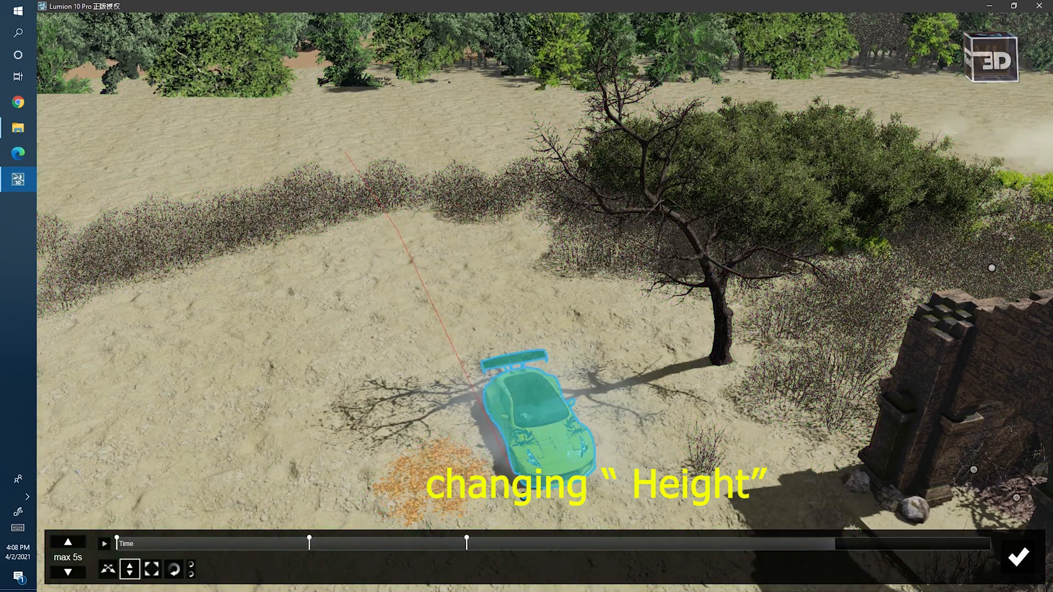
Step: At 3.3 s, move the car past the tree's shadow and turn it beside the orange leaf patches near the ruin
right_click_drag(538, 423, 600, 516)
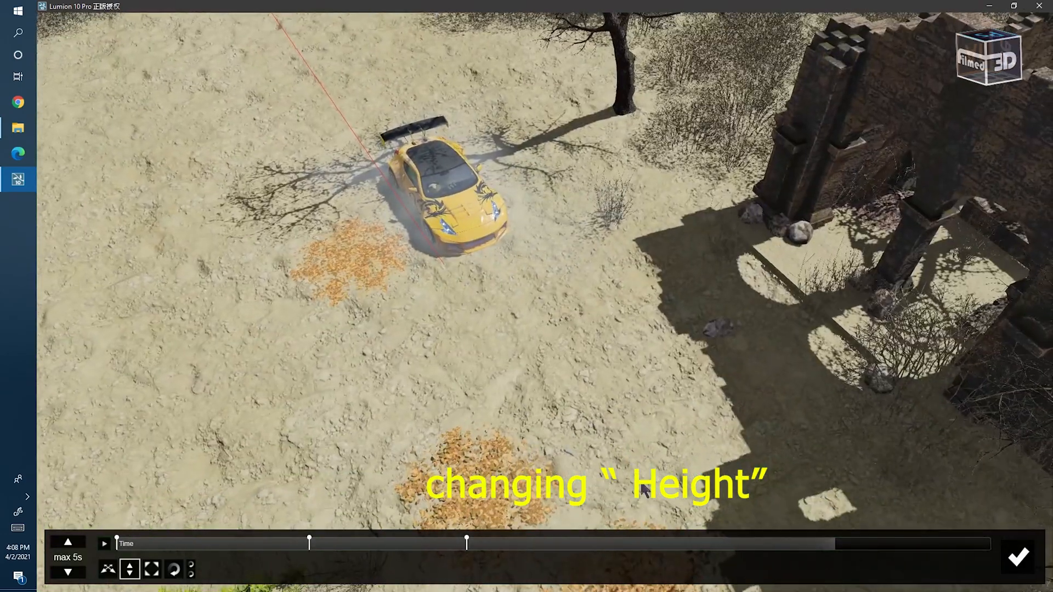
left_click_drag(625, 544, 690, 548)
left_click(443, 262)
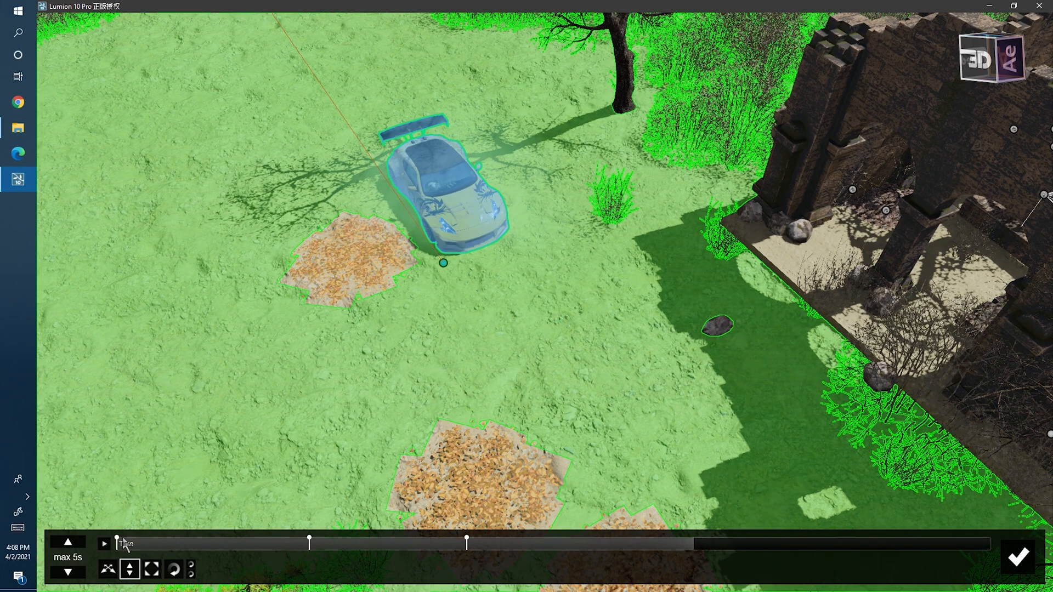
left_click(444, 265)
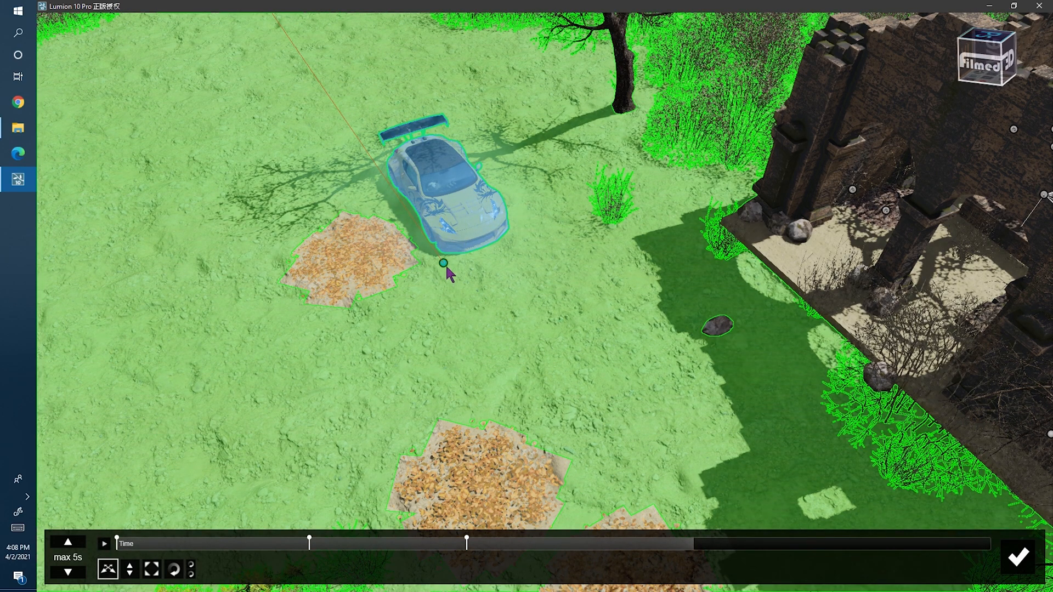
left_click_drag(445, 265, 680, 516)
scroll(680, 517, "down", 5)
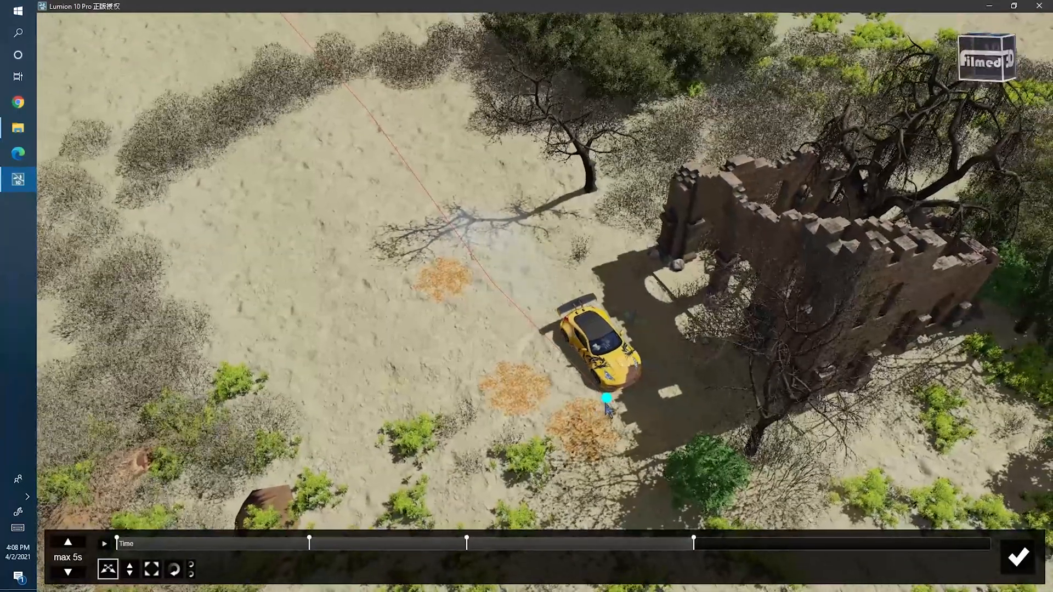
left_click_drag(607, 410, 417, 489)
Step: Adjust the car's position at the 3.3 s keyframe so its front sits just below the upper orange leaf patch
left_click(174, 569)
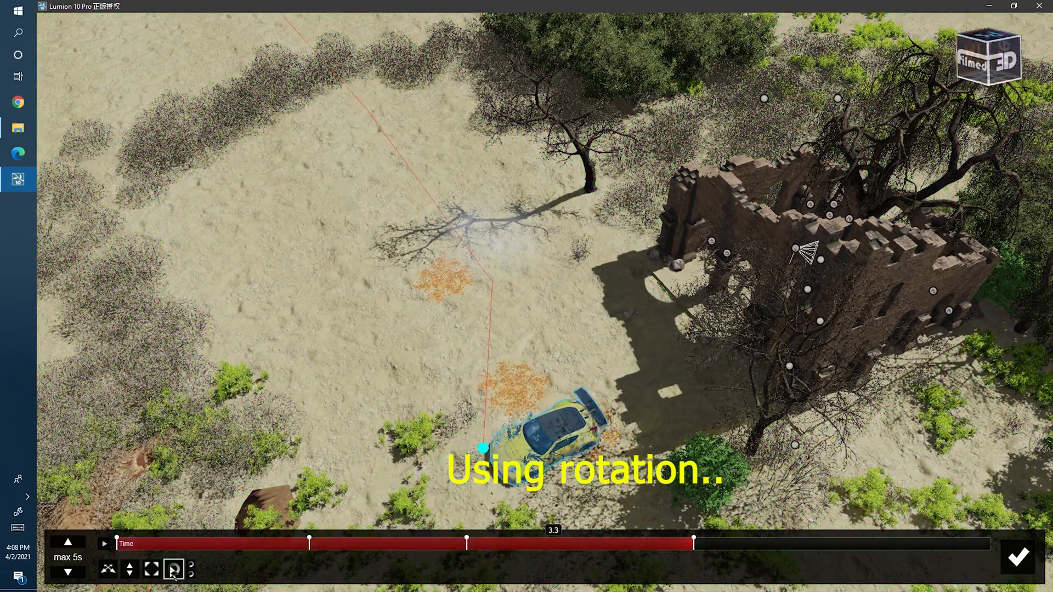
left_click(153, 571)
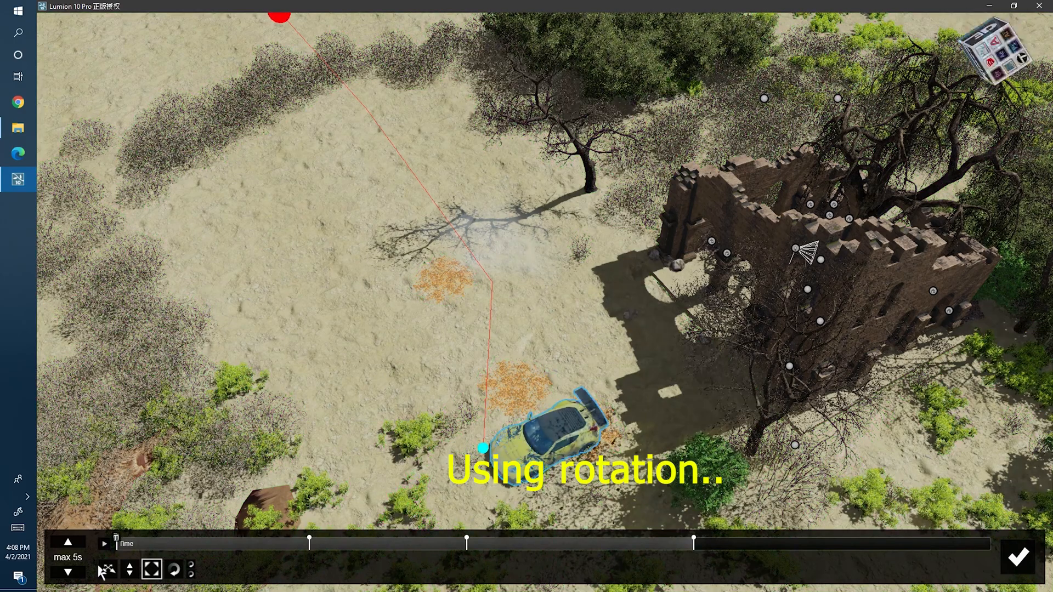
left_click(109, 570)
left_click_drag(488, 447, 357, 440)
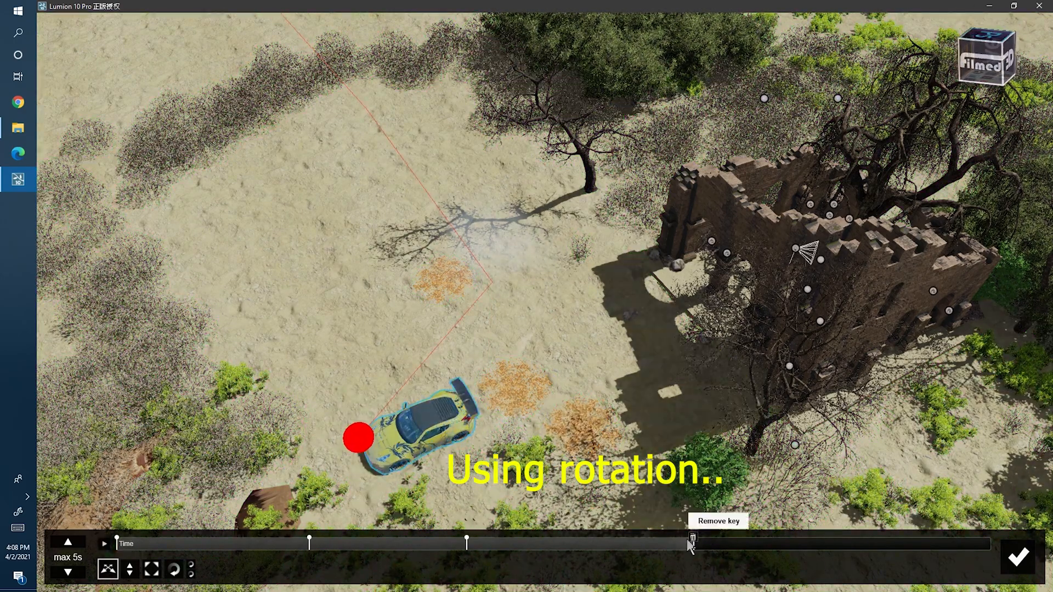
left_click(151, 570)
left_click_drag(417, 438, 490, 423)
Step: At about 4.2 s, move the car across the clearing near the green bushes, with its nose turned toward the far scrub and its size enlarged
left_click_drag(700, 545, 803, 552)
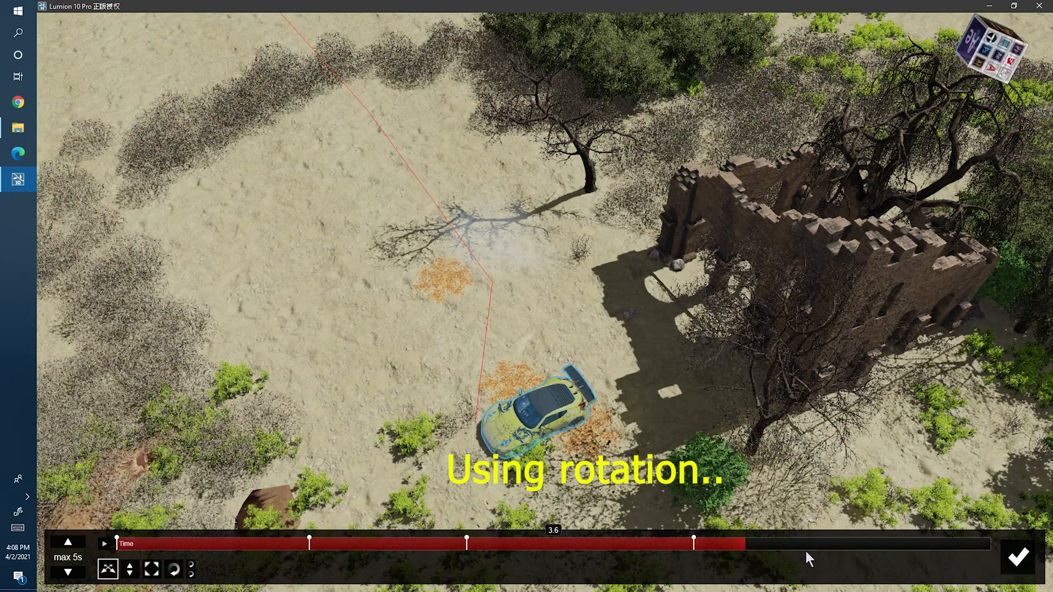
left_click(848, 549)
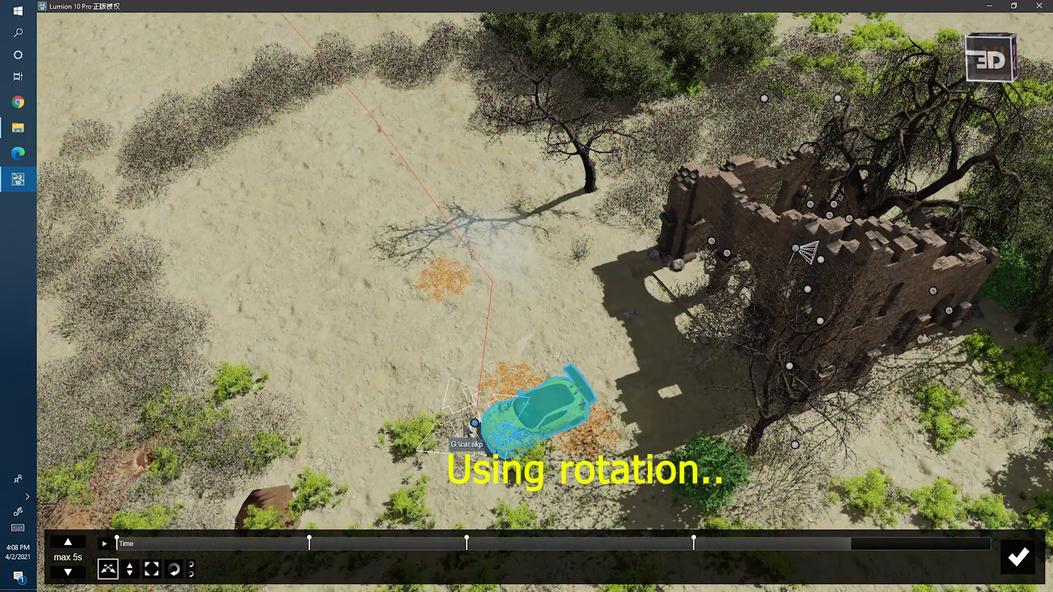
left_click_drag(375, 405, 234, 341)
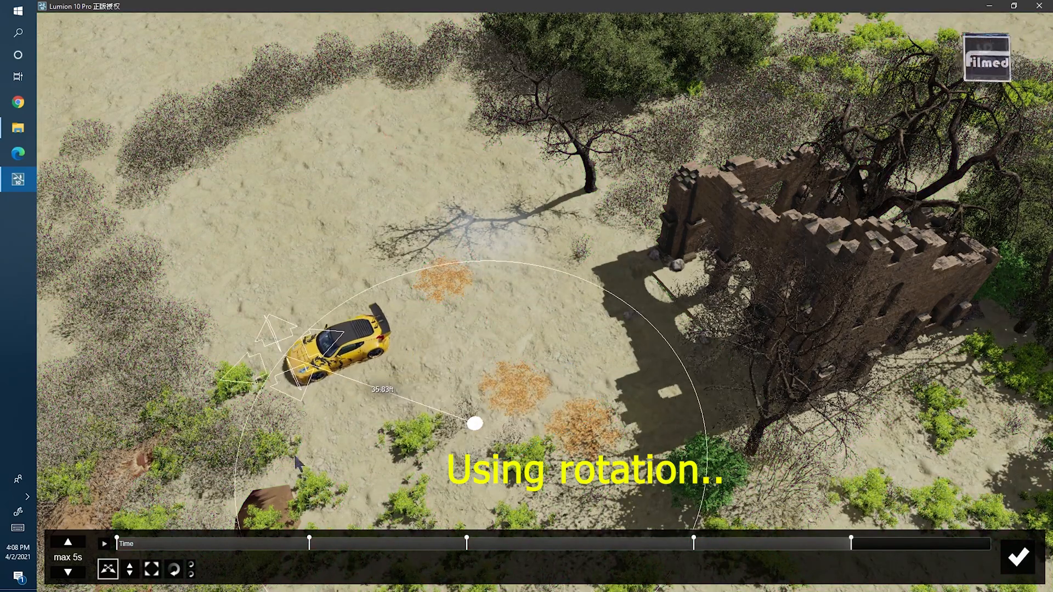
left_click(174, 569)
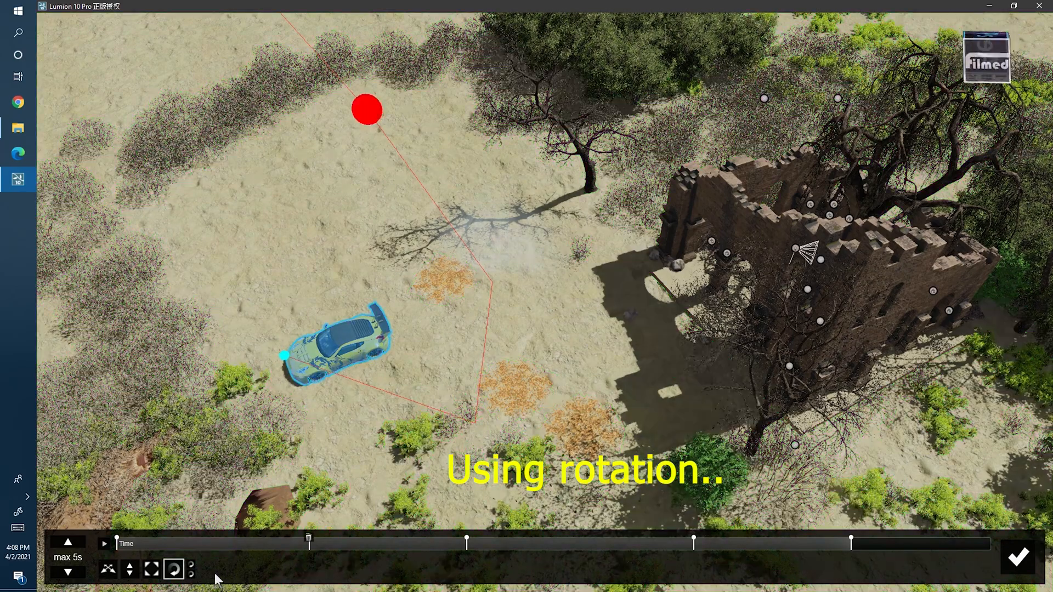
left_click_drag(284, 356, 250, 334)
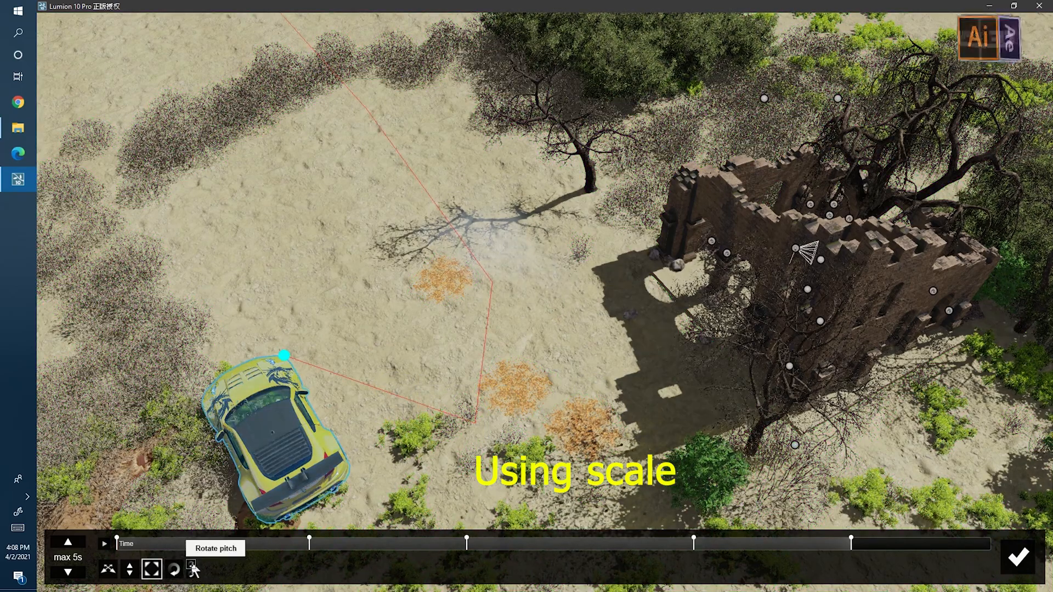
Step: At 5 s, move the car to the far scrub edge of the clearing and tilt it with pitch and bank
left_click_drag(858, 548, 977, 546)
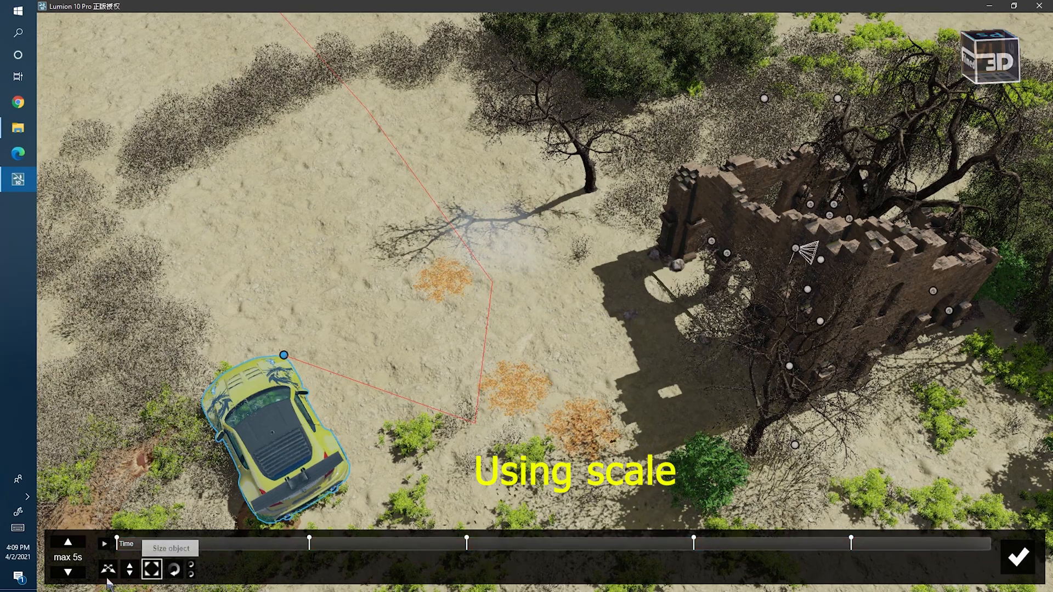
left_click_drag(288, 362, 253, 230)
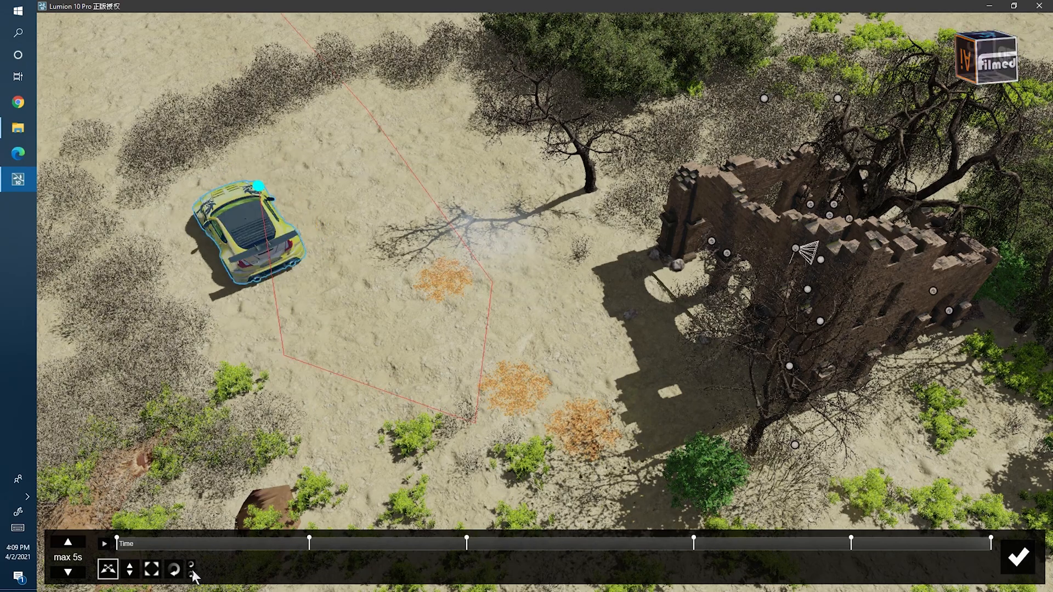
mouse_move(258, 186)
left_mouse_down()
mouse_move(253, 178)
mouse_move(255, 189)
left_mouse_up()
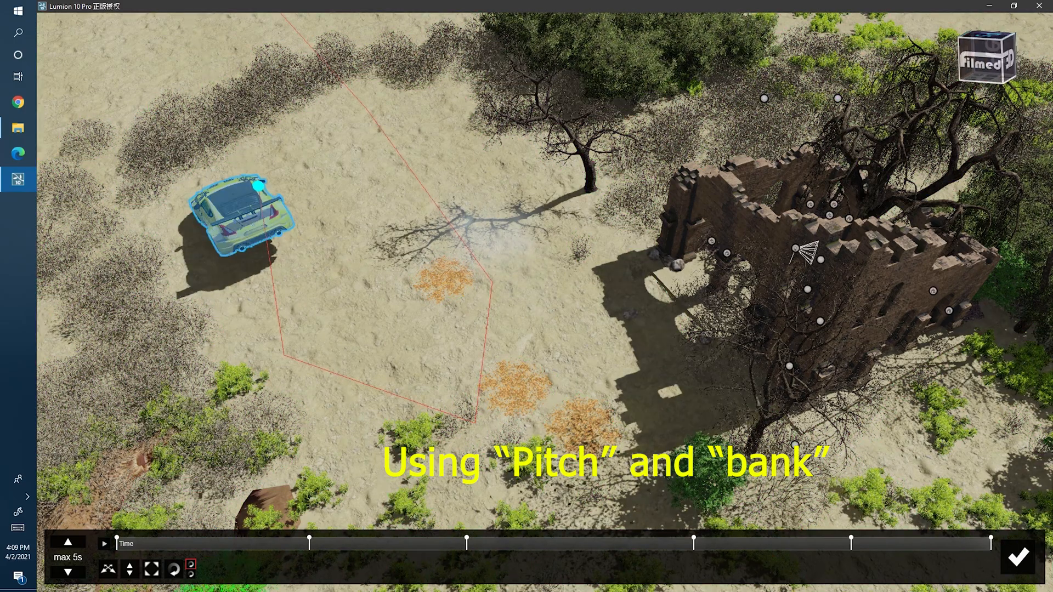
left_click(192, 574)
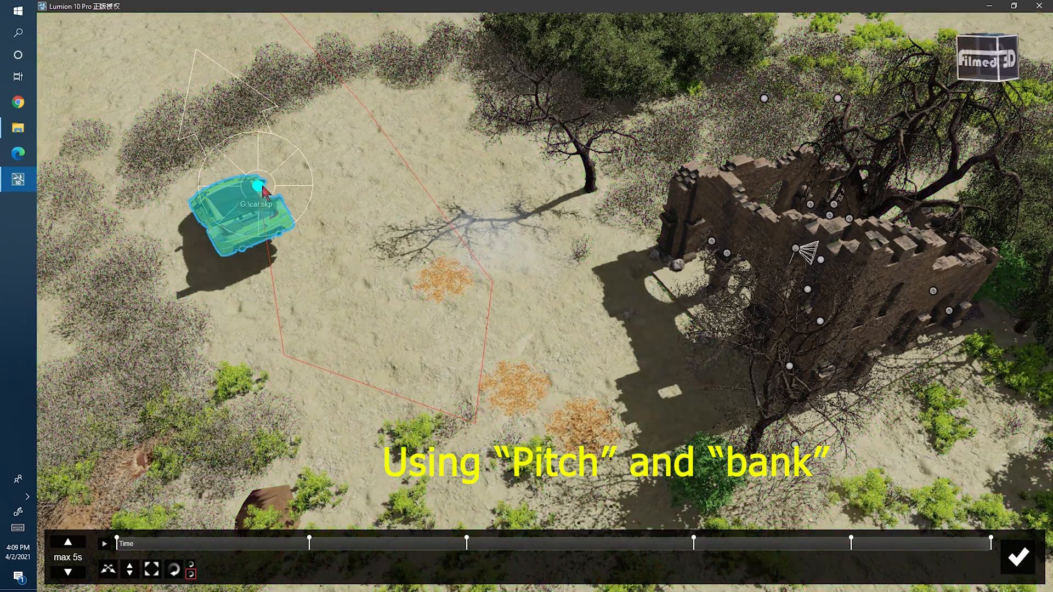
left_click_drag(260, 187, 262, 195)
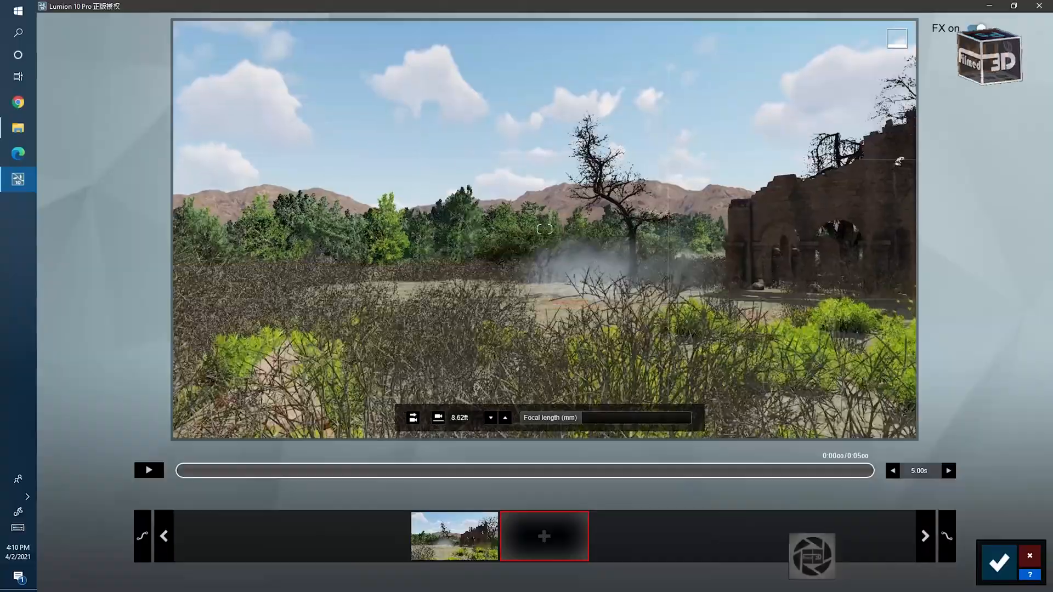
Step: Replace the clip's camera keyframe with one from a raised view over the clearing and save the 5-second clip
key("q")
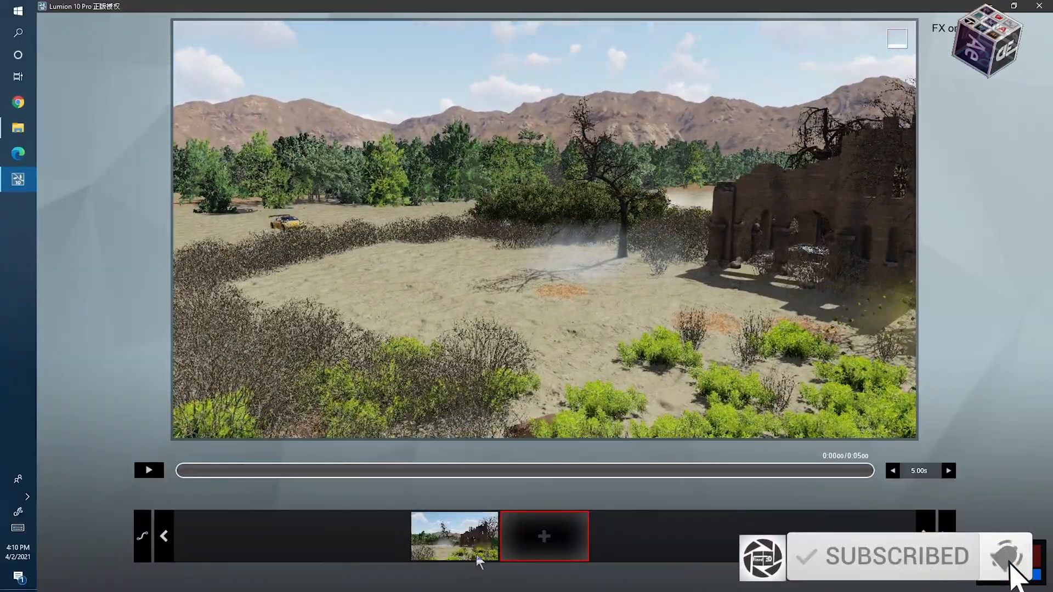
left_click(535, 534)
left_click(378, 548)
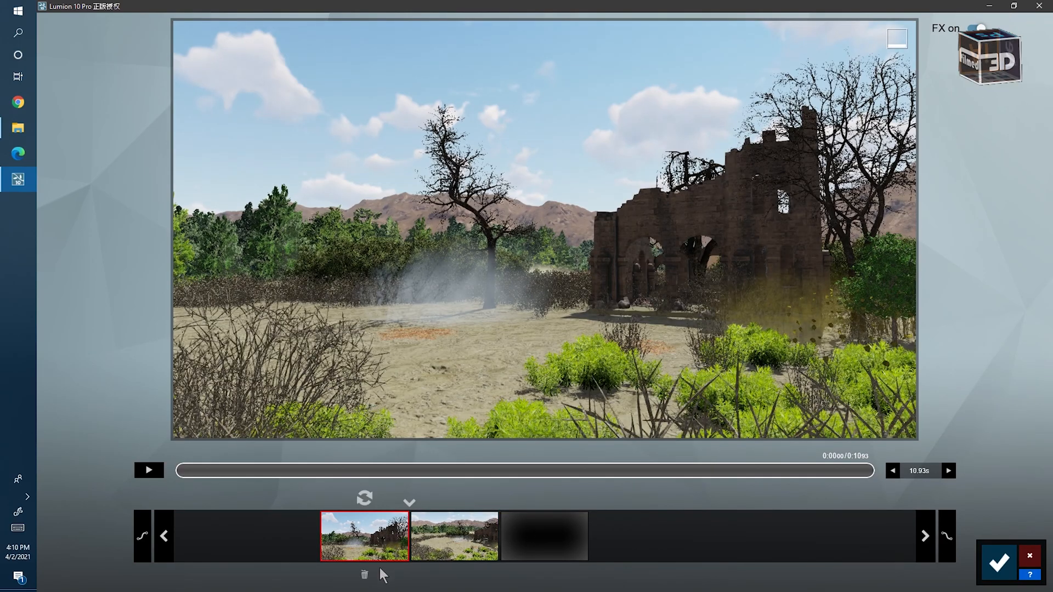
left_click(364, 575)
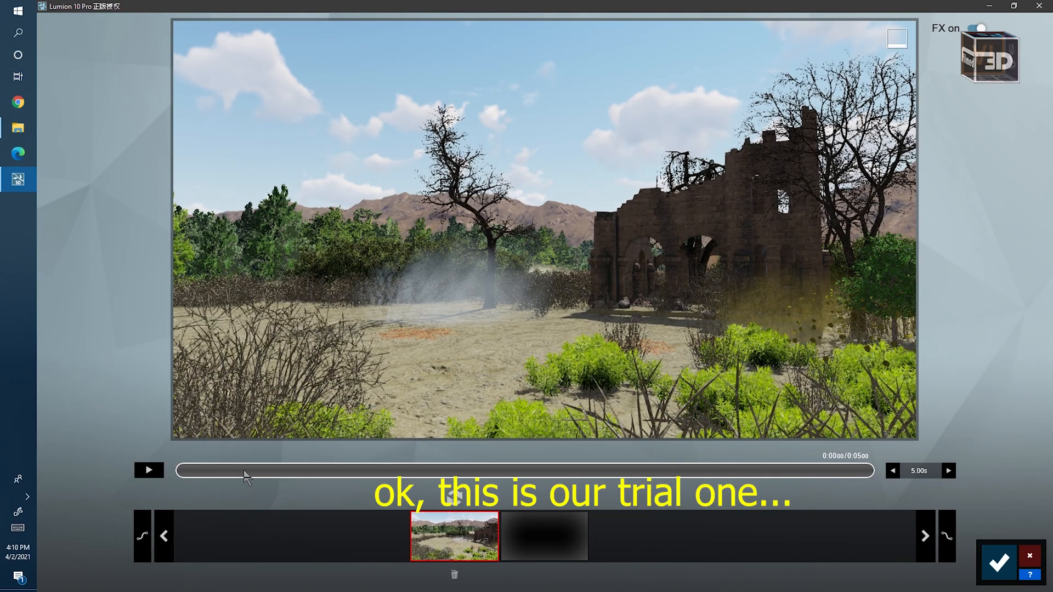
left_click(454, 543)
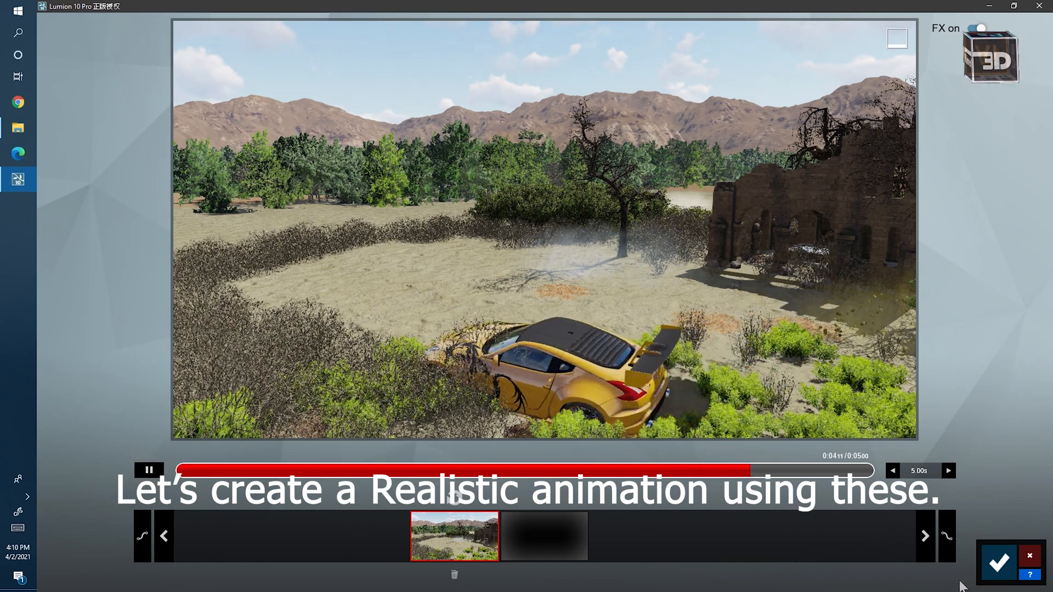
left_click(998, 564)
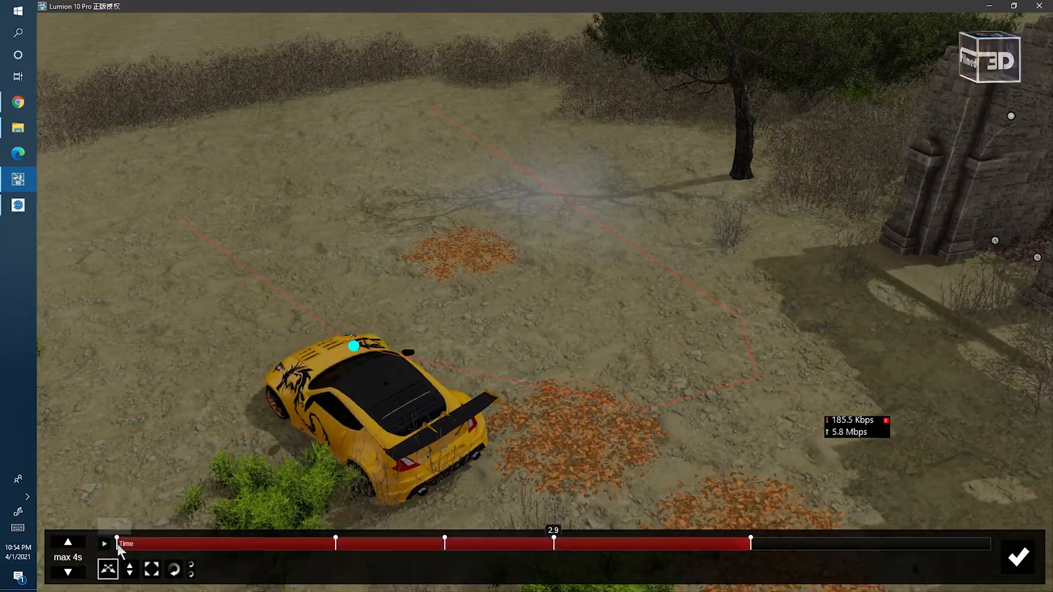
Step: In the 4-second Advanced Move animation, bank the car at 1.0 s and set another banked keyframe at 1.1 s near the ruin's shadow
left_click(104, 543)
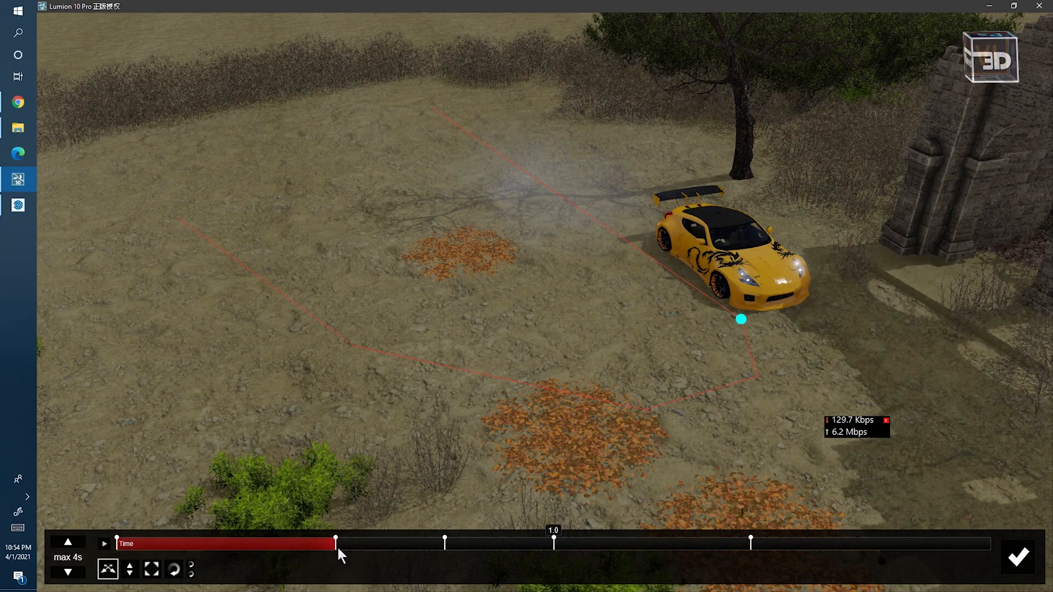
left_click(191, 570)
left_click(749, 323)
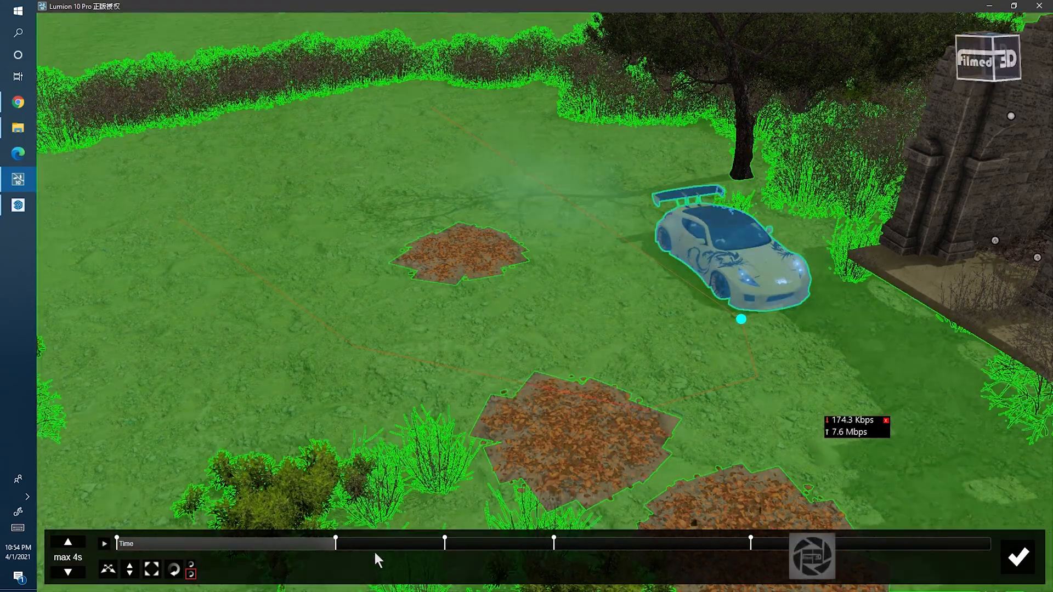
left_click(360, 543)
left_click(789, 355)
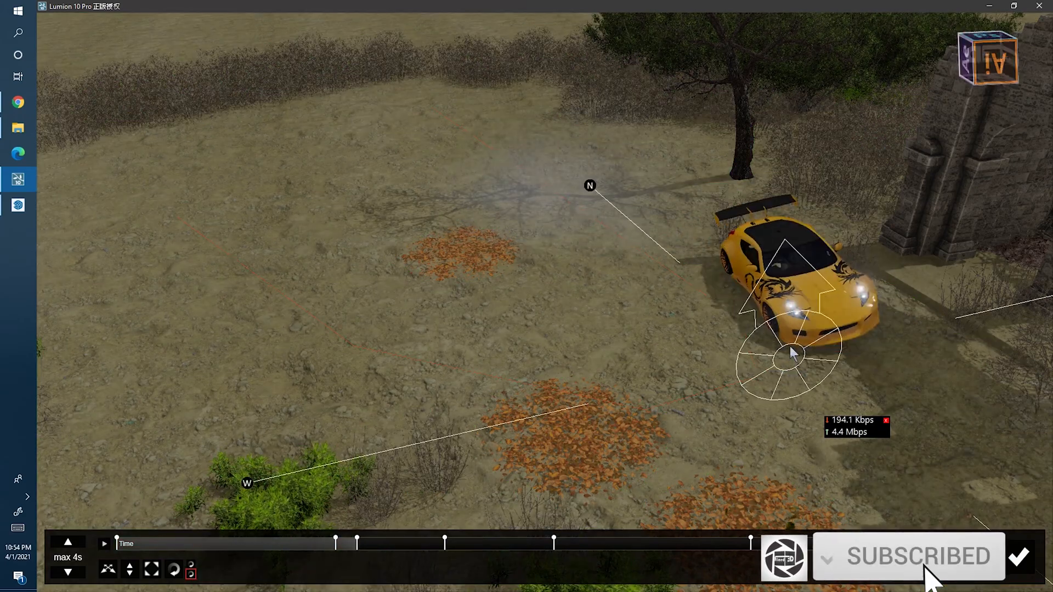
Step: Adjust the car's bank at the 1.5 s keyframe and its height at a new 1.8 s keyframe
left_click_drag(382, 541, 445, 547)
left_click_drag(850, 333, 873, 342)
left_click(509, 544)
mouse_move(520, 546)
left_mouse_down()
mouse_move(541, 542)
mouse_move(445, 547)
mouse_move(503, 550)
left_mouse_up()
left_click(130, 569)
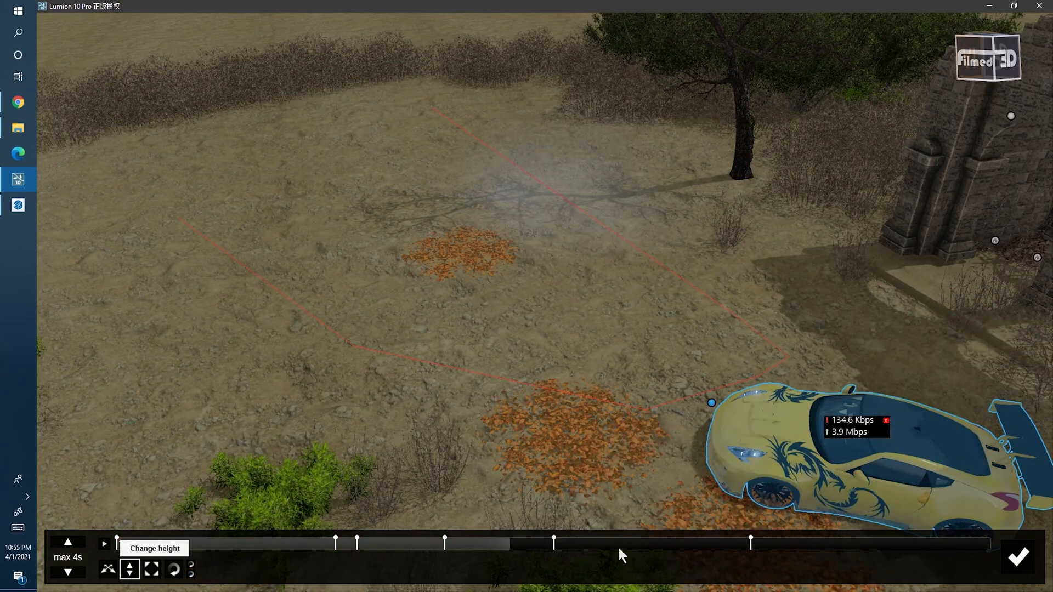
left_click_drag(709, 398, 712, 397)
Step: Rotate the car at the 2.0 s keyframe as it passes over the orange leaf patches
right_click_drag(712, 397, 762, 447)
left_click_drag(511, 547, 553, 549)
key("r")
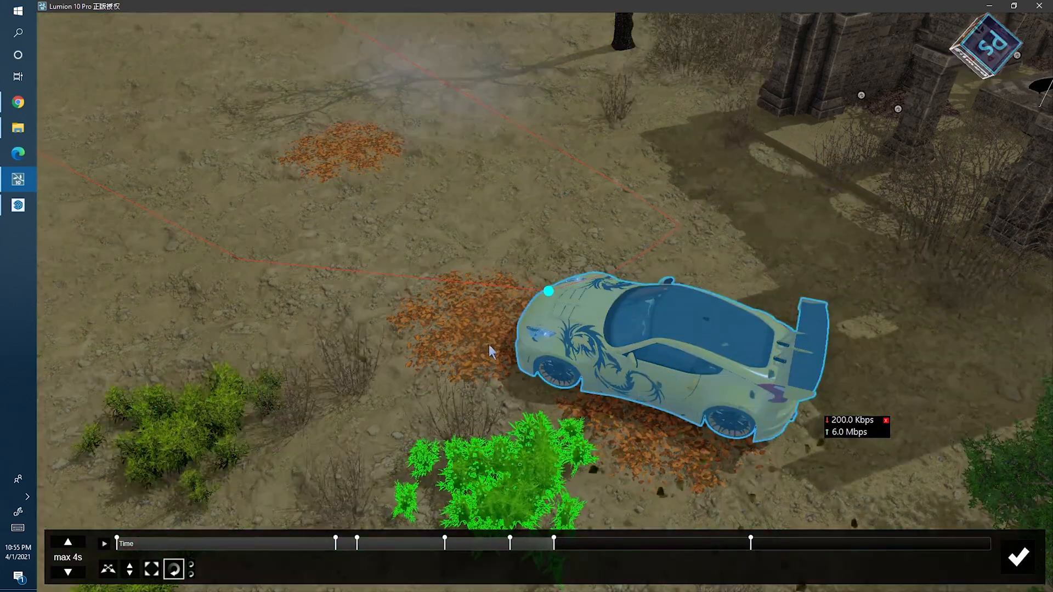
left_click_drag(548, 291, 534, 288)
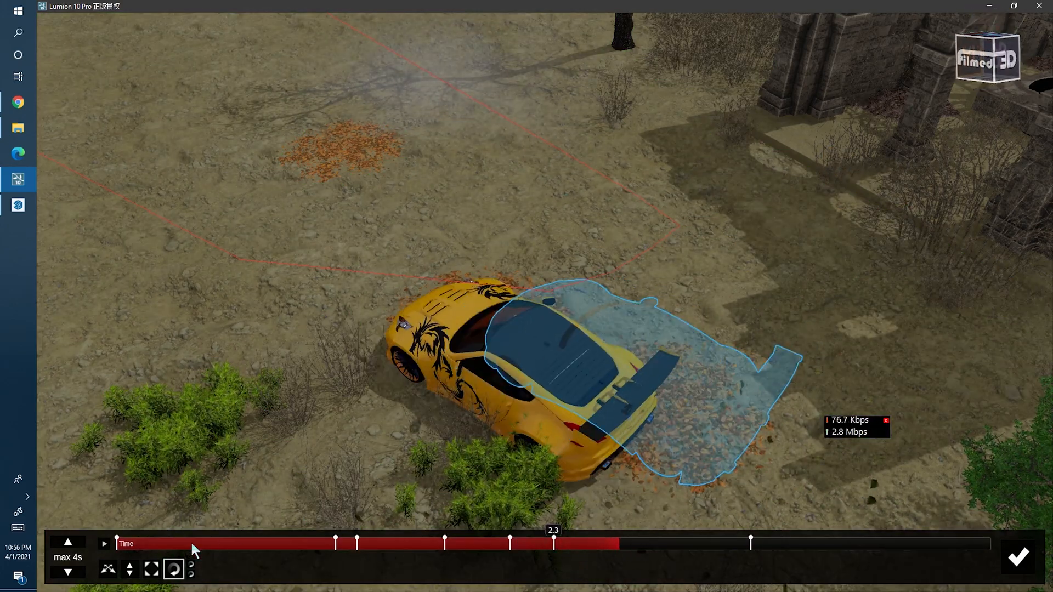
Step: Reposition the car at the 2.9 s keyframe and save the Advanced Move animation
left_click_drag(621, 547, 750, 547)
right_click_drag(592, 447, 486, 434)
key("m")
left_click_drag(636, 427, 678, 421)
right_click_drag(677, 422, 834, 543)
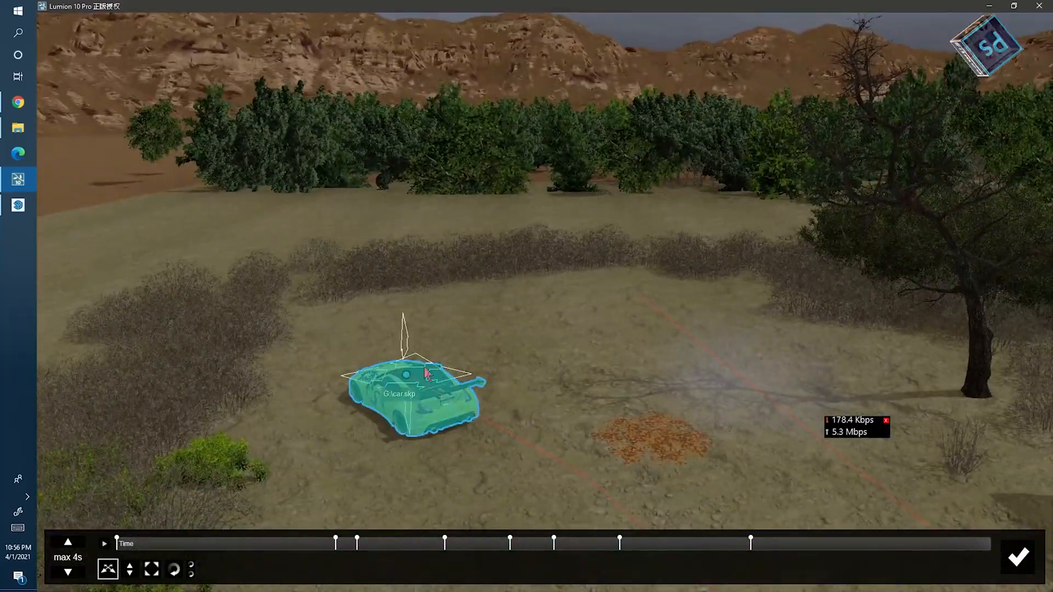
left_click(1015, 558)
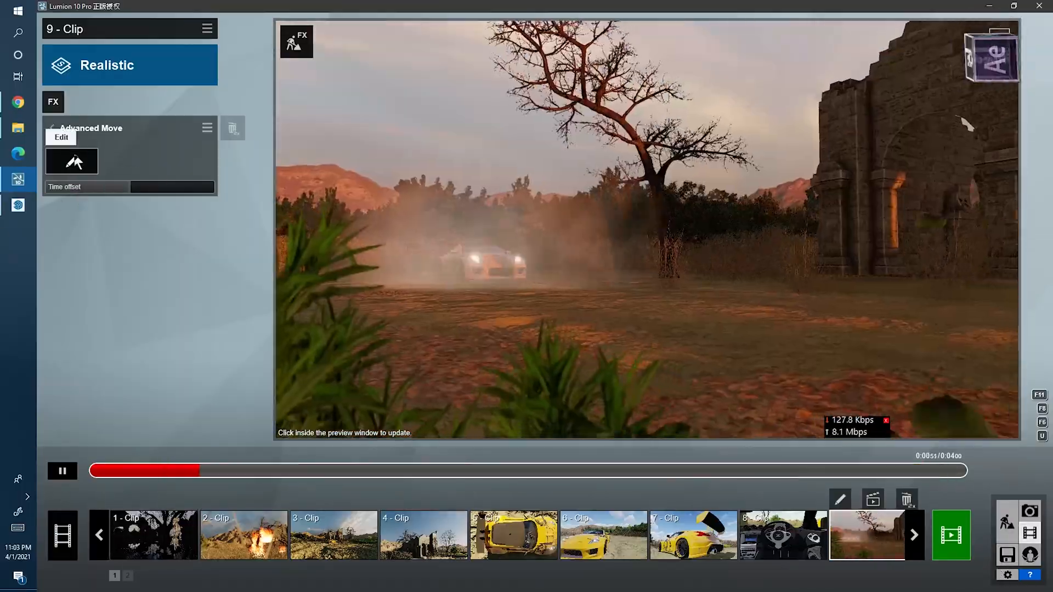
Step: Reopen clip 9's Advanced Move animation, adjust the car's bank and height at the 2.3 s keyframe, and save it
left_click(75, 158)
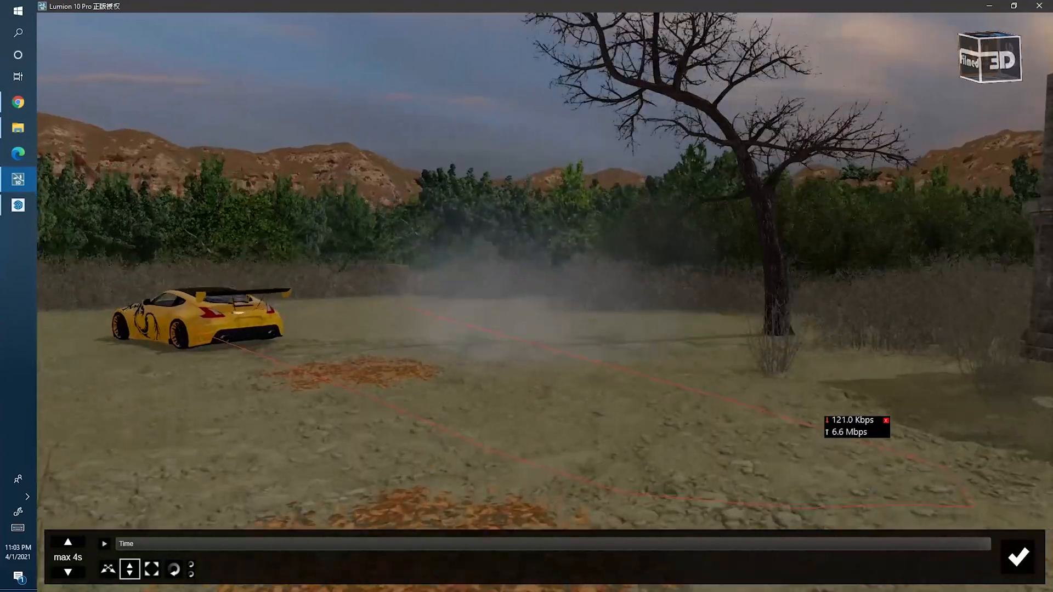
right_click_drag(384, 241, 415, 345)
left_click_drag(598, 544, 618, 549)
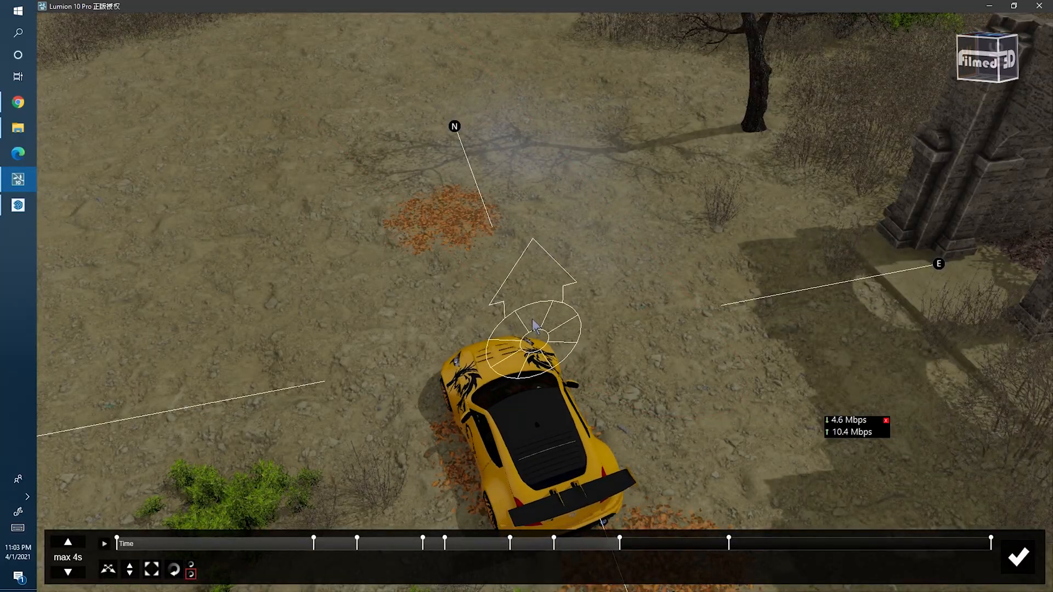
key("a")
right_click_drag(532, 323, 631, 315)
key("h")
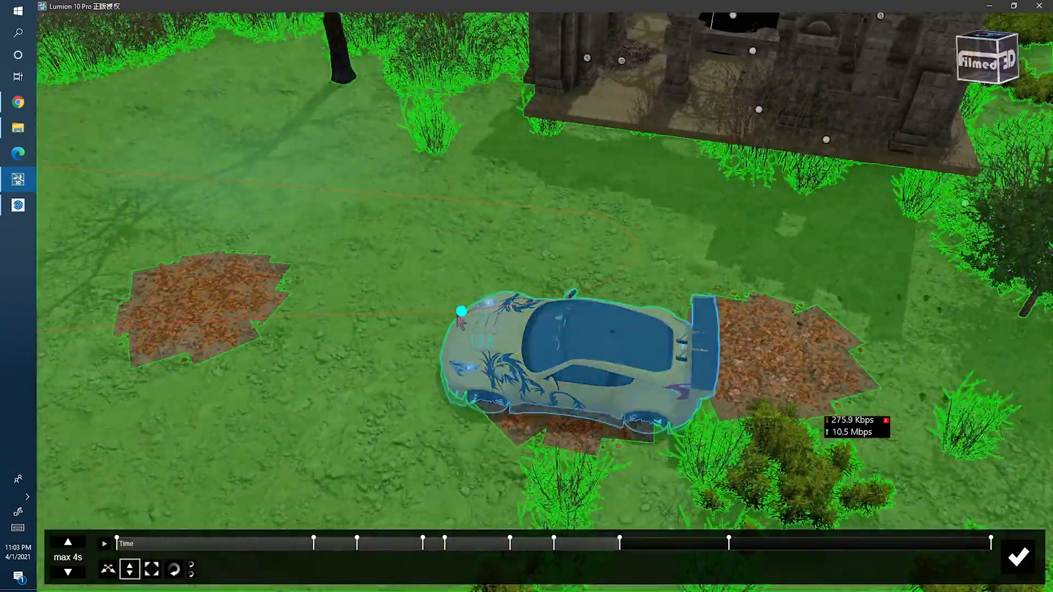
left_click_drag(460, 310, 462, 306)
left_click(1016, 557)
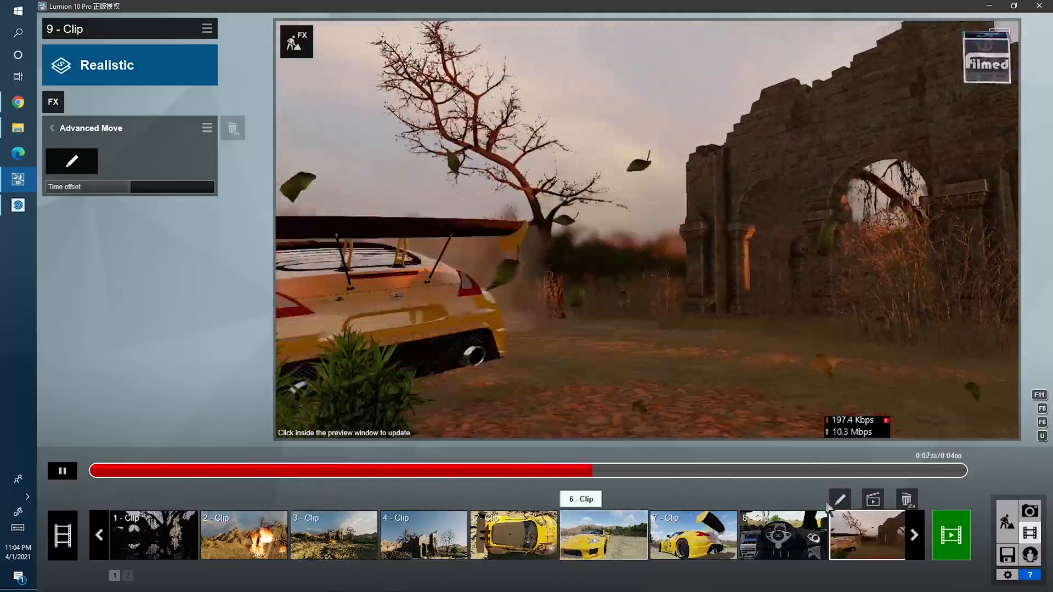
Step: In Build mode, shift the leaves effect toward the green tree, rotate it and raise its Amount to maximum, and return to Movie mode
left_click(1007, 521)
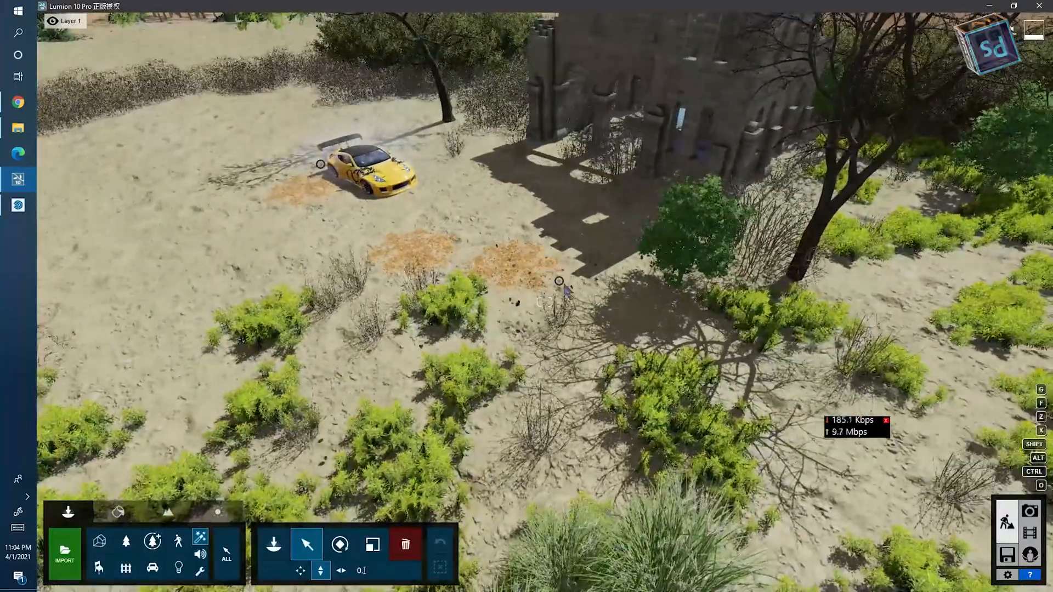
left_click(341, 570)
left_click(558, 281)
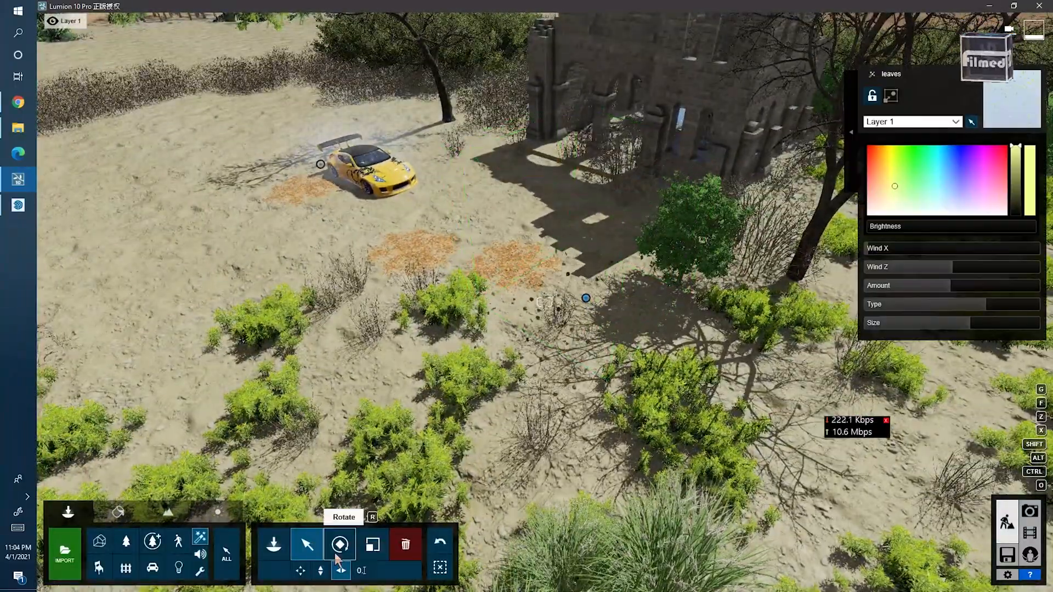
left_click_drag(567, 548, 450, 553)
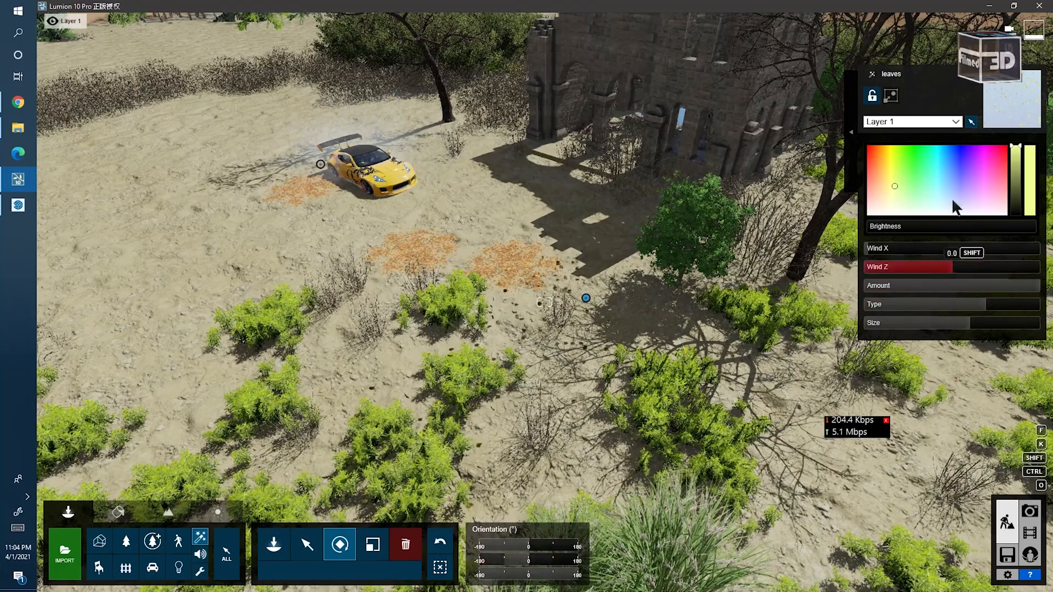
left_click(1030, 532)
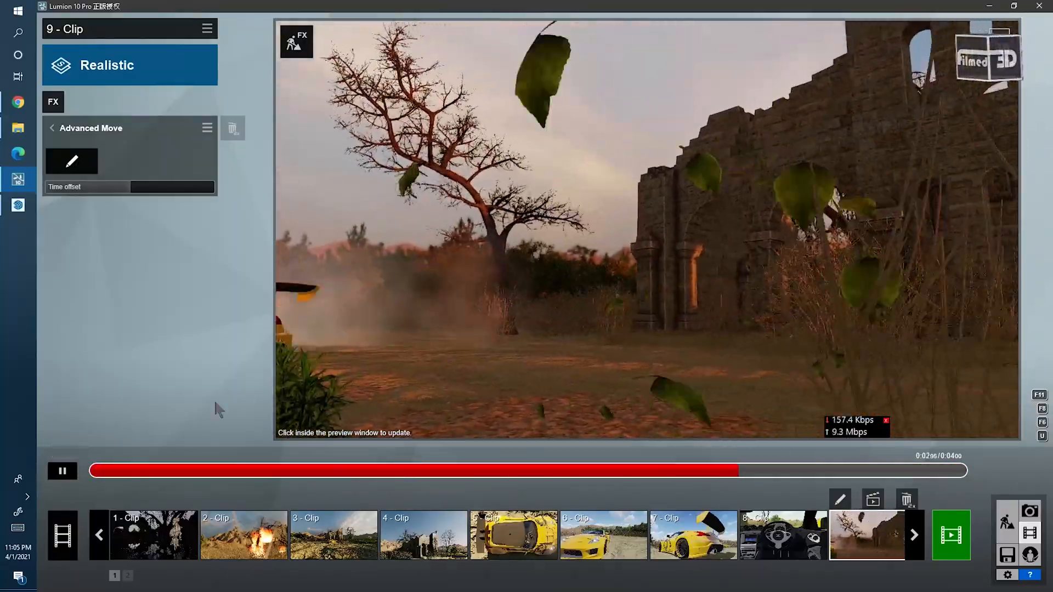
Step: Update the preview of clip 9 at about 1.7 s and at 4 s, and go to about 3.5 s
left_click(571, 247)
left_click(460, 474)
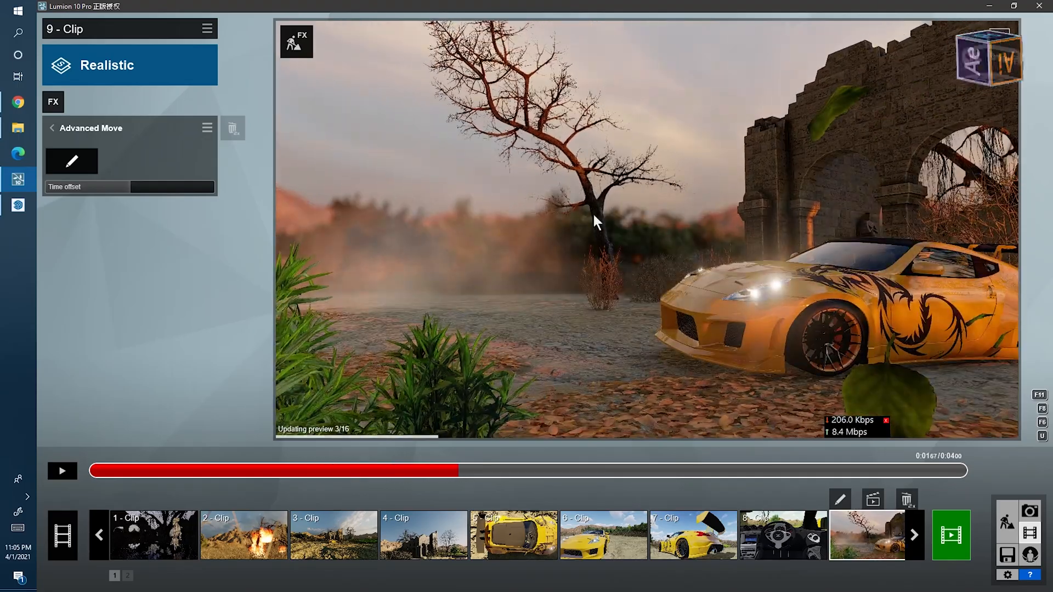
left_click_drag(462, 476, 970, 464)
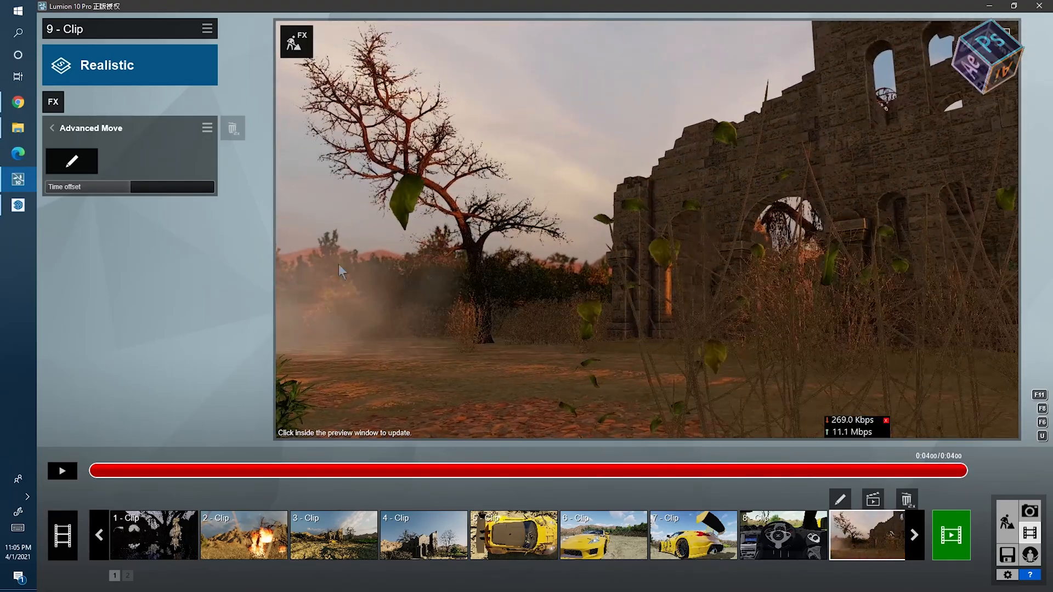
left_click(431, 166)
left_click_drag(814, 473, 867, 507)
Step: Switch to Build mode and play back clip 9 briefly to review the dust and leaves
left_click(1007, 521)
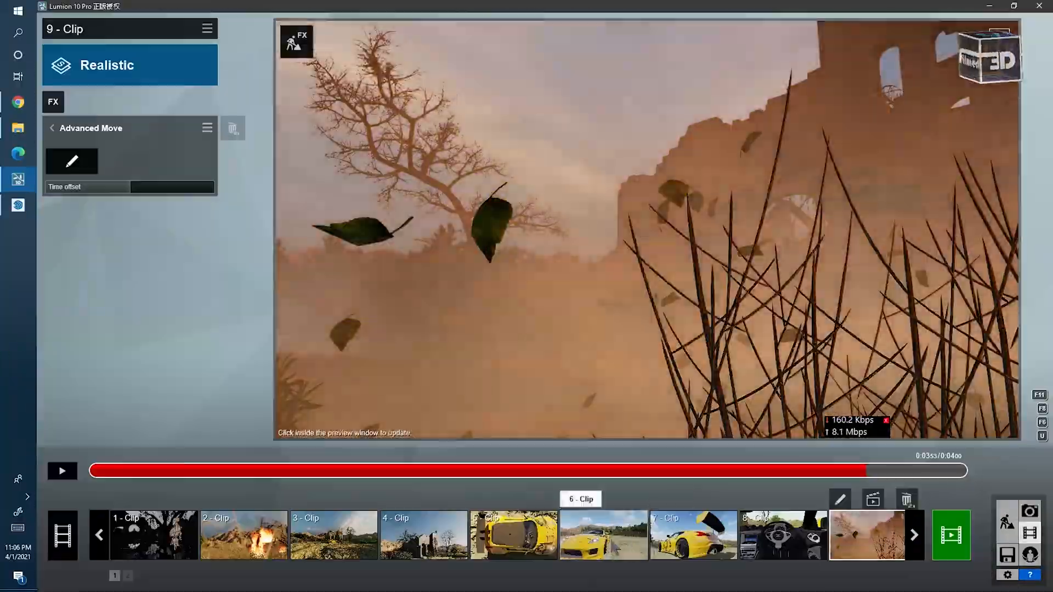
left_click(62, 471)
left_click(62, 471)
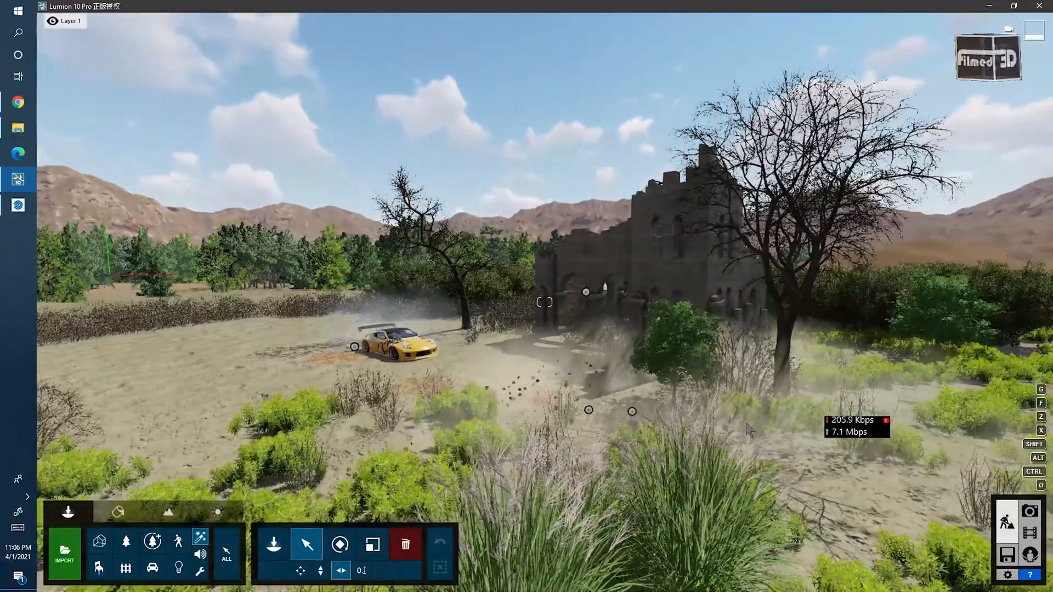
Step: Select the fog effect near the green tree in Build mode and change its colour and colour brightness
left_click(632, 411)
left_click(885, 182)
left_click_drag(1015, 181, 1016, 193)
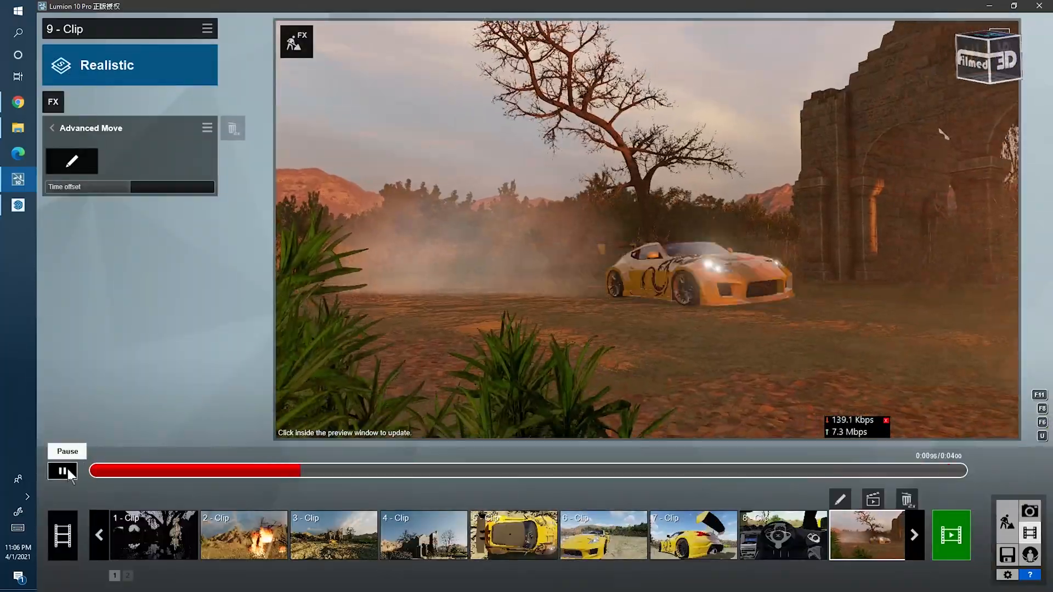
Step: Play back clip 9 in Movie mode and check the fog between about 1.1 s and 0.9 s
left_click(64, 470)
left_click(332, 472)
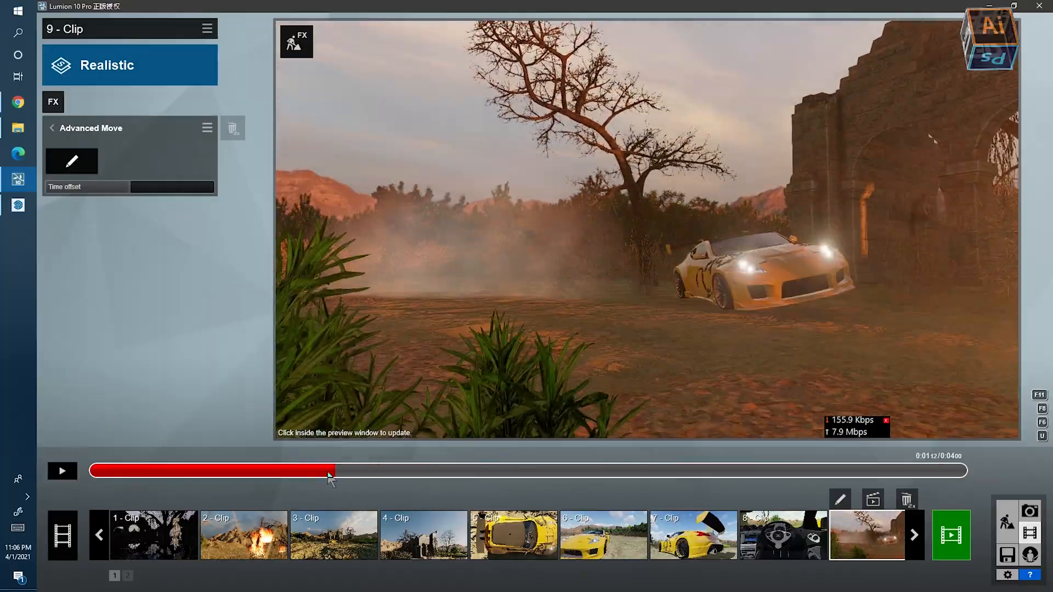
left_click(281, 470)
Step: In Build mode, shift the colour of the fog beside the green tree to a more saturated yellow-brown, and return to Movie mode
left_click(1005, 523)
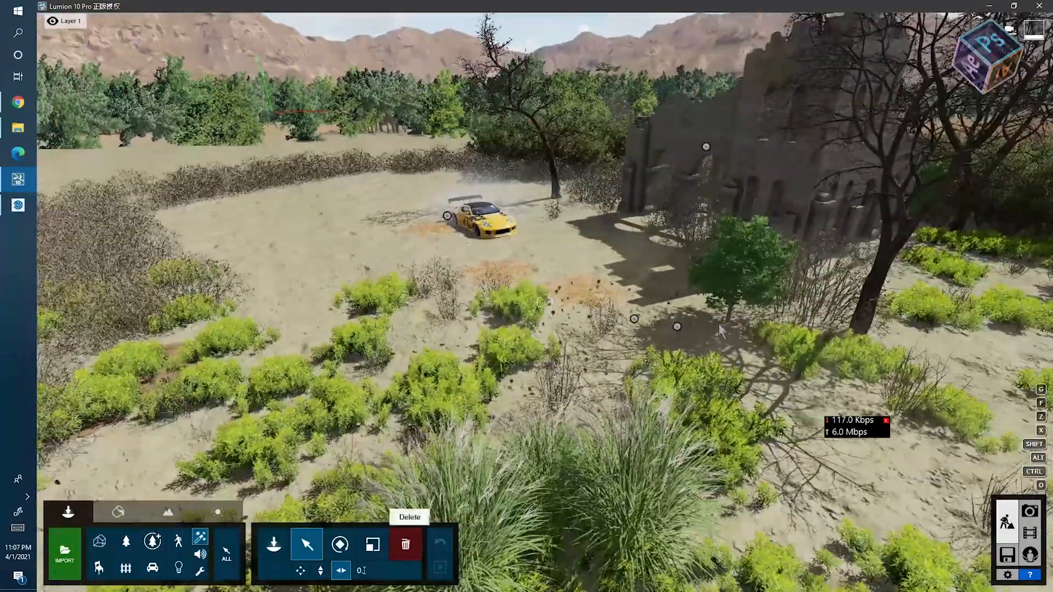
left_click(703, 340)
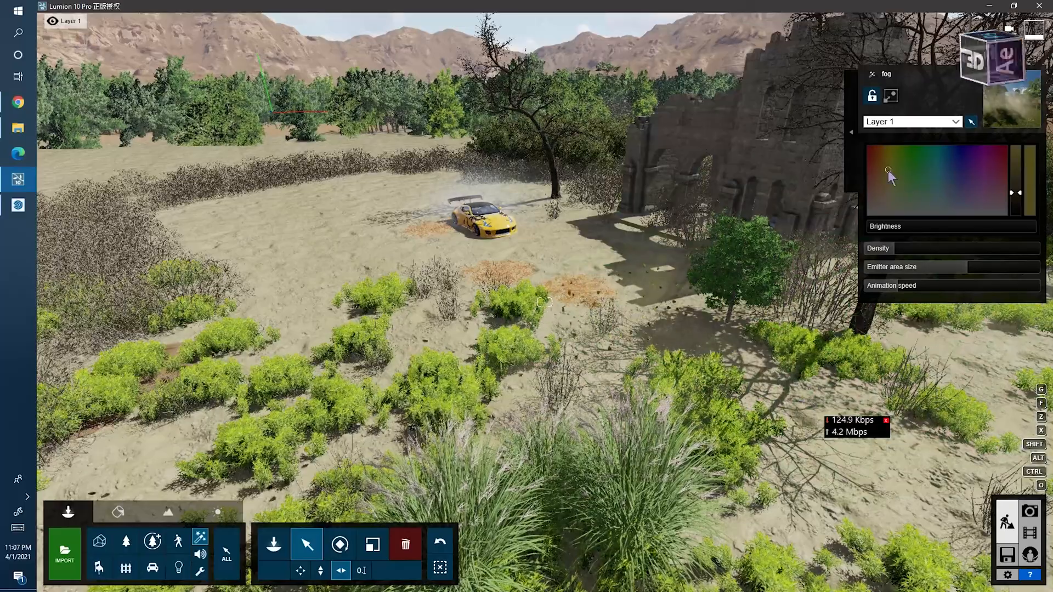
left_click(886, 156)
left_click(1029, 532)
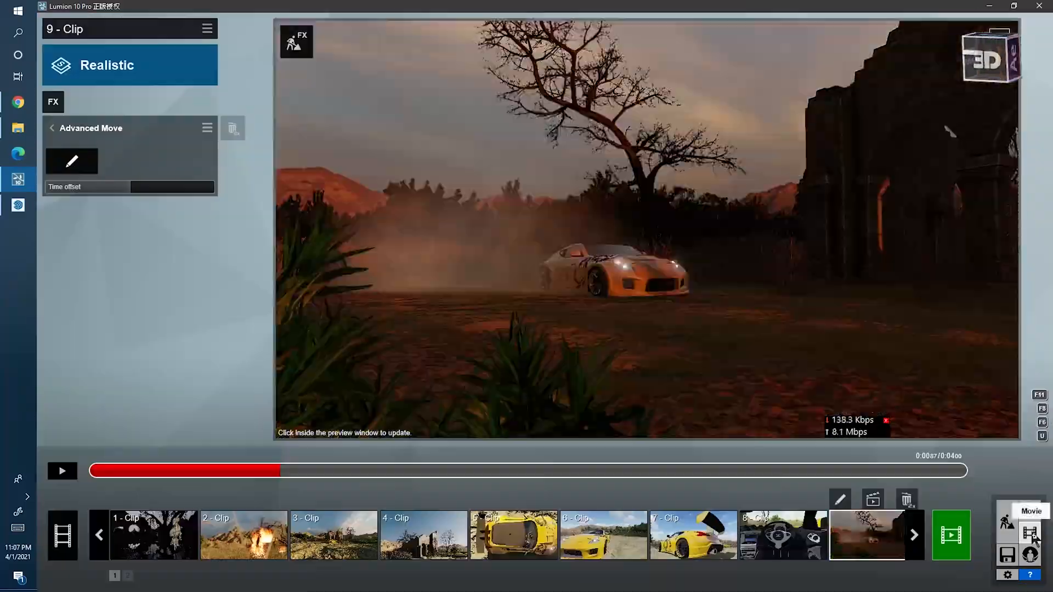
Step: Play back clip 9 to review the recoloured fog together with the falling leaves
left_click(62, 471)
left_click(55, 471)
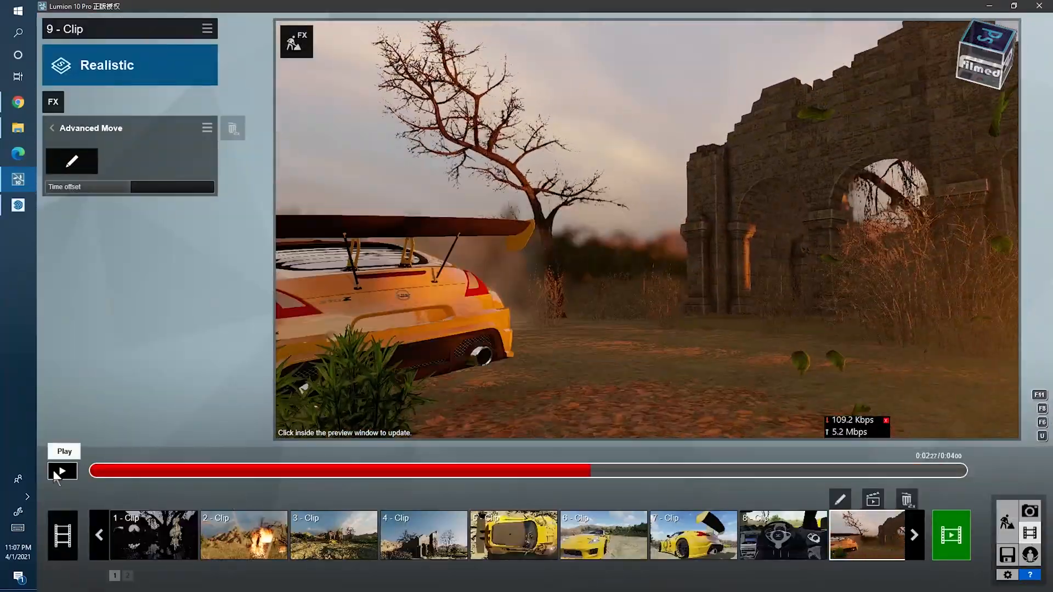
left_click(60, 474)
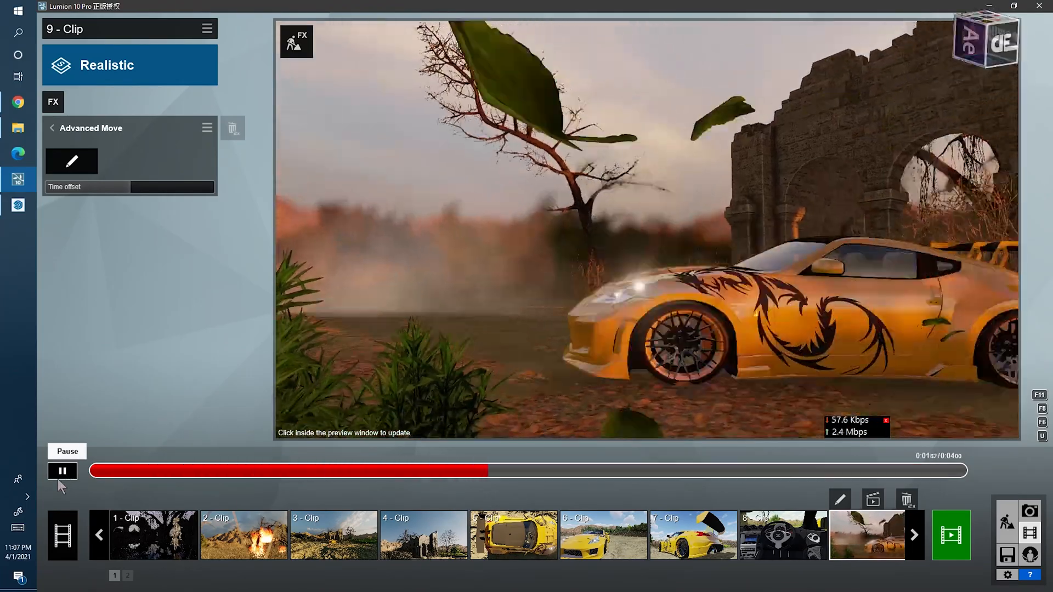
left_click(485, 371)
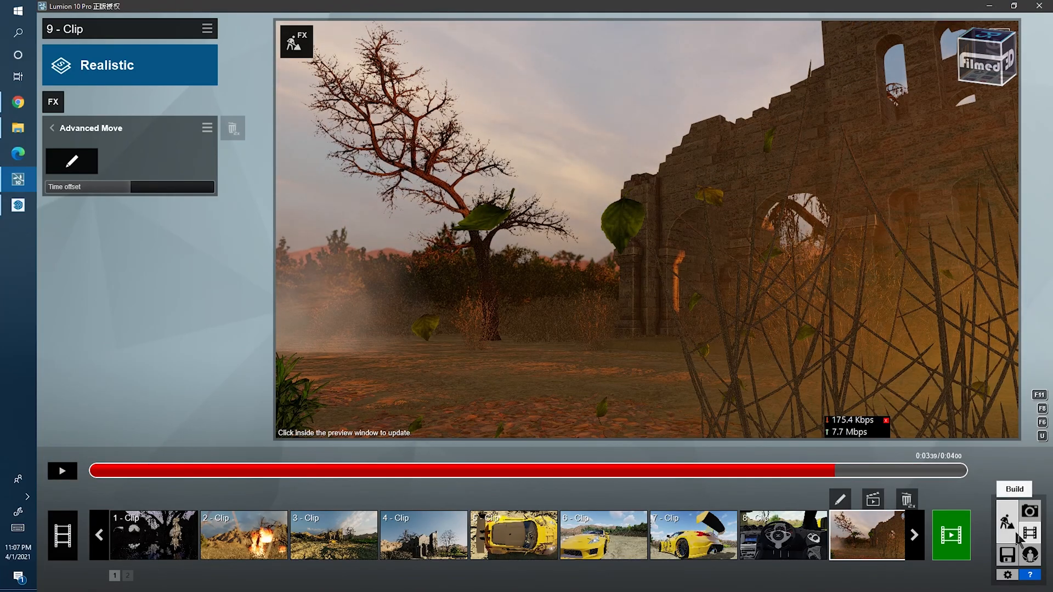
Step: Switch to Build mode and browse the rock models in the Nature library near the ruin
left_click(1007, 521)
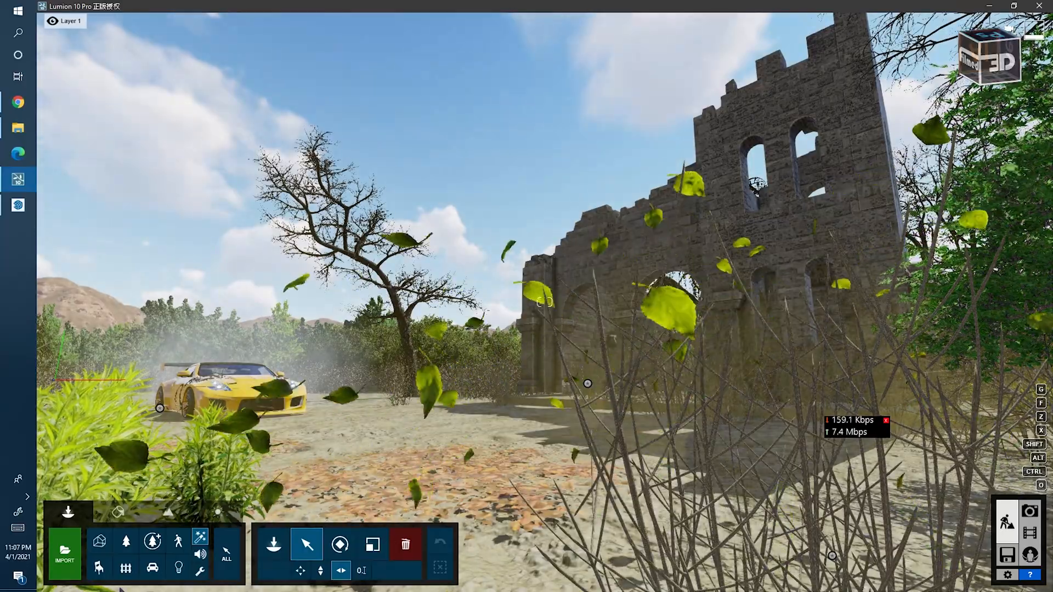
left_click(118, 512)
left_click(71, 513)
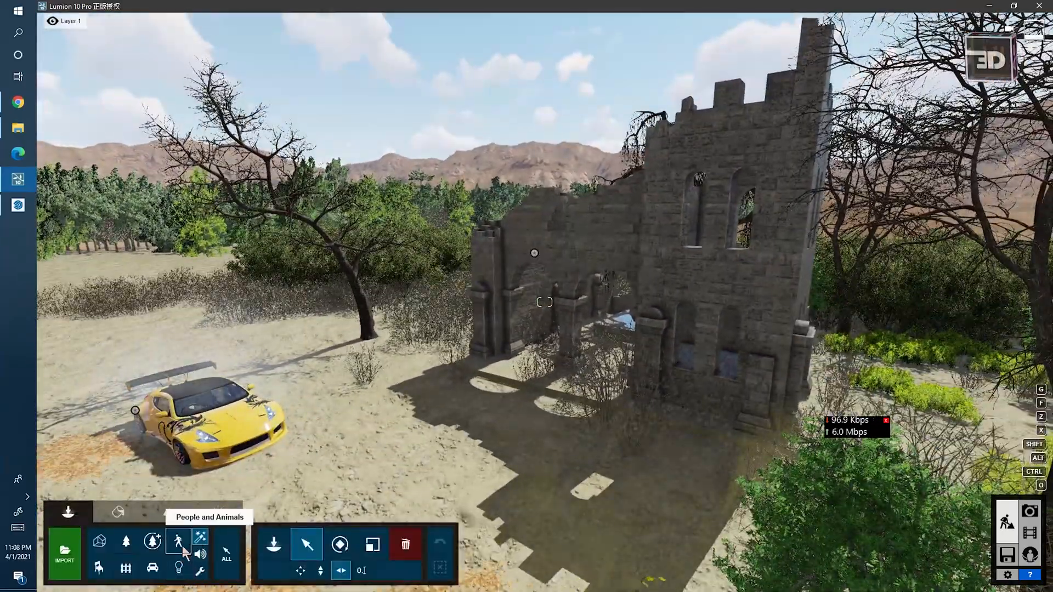
left_click(174, 512)
left_click(112, 515)
left_click(71, 513)
left_click(102, 542)
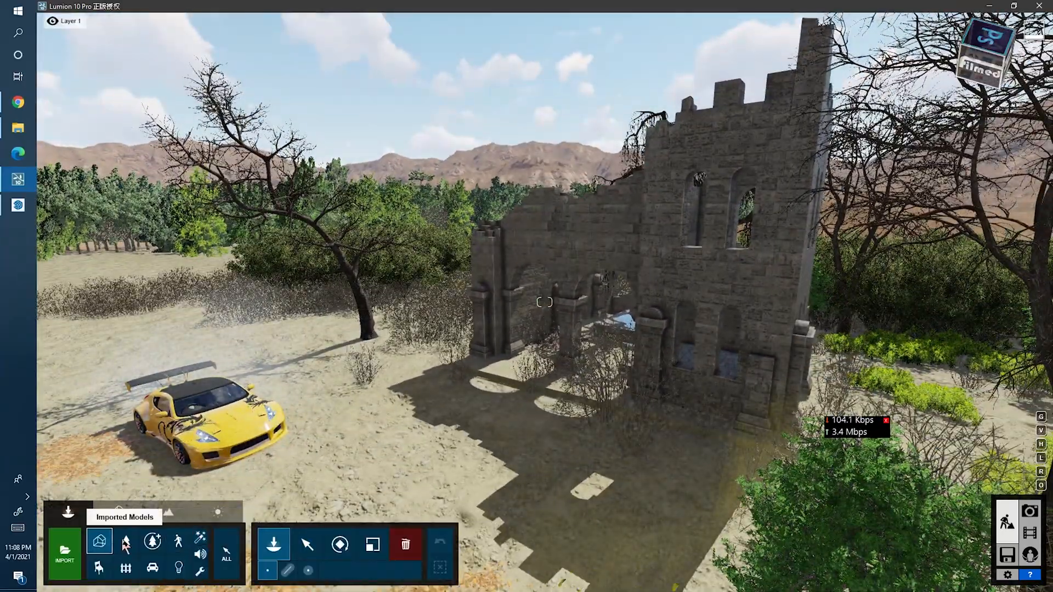
left_click(126, 539)
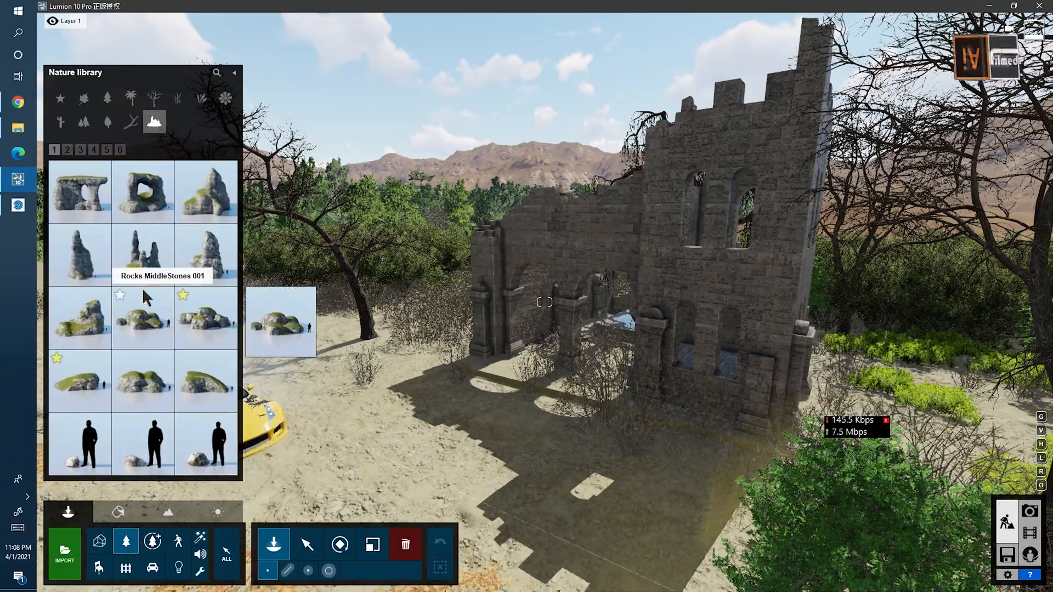
key("w")
right_click_drag(498, 369, 511, 396)
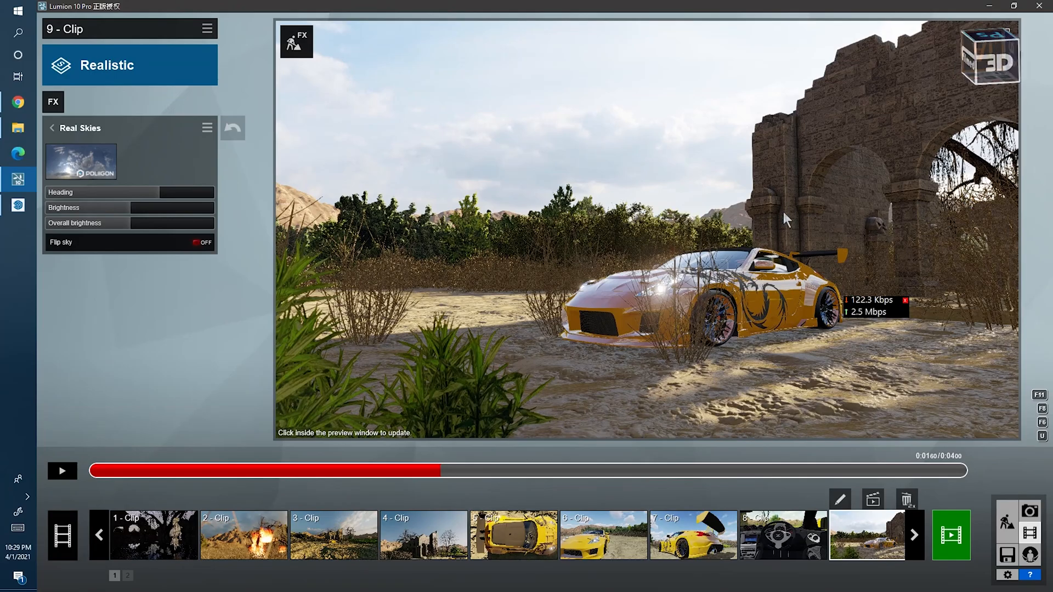
Step: At about 1.8 s of clip 9, try another Real Skies image and adjust its Heading
left_click(488, 475)
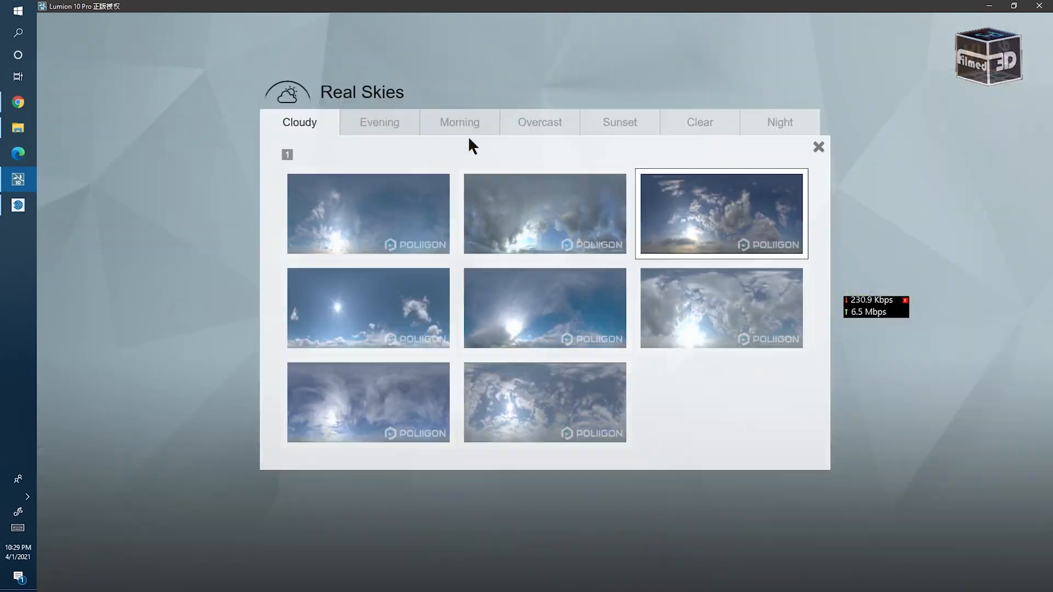
left_click(540, 123)
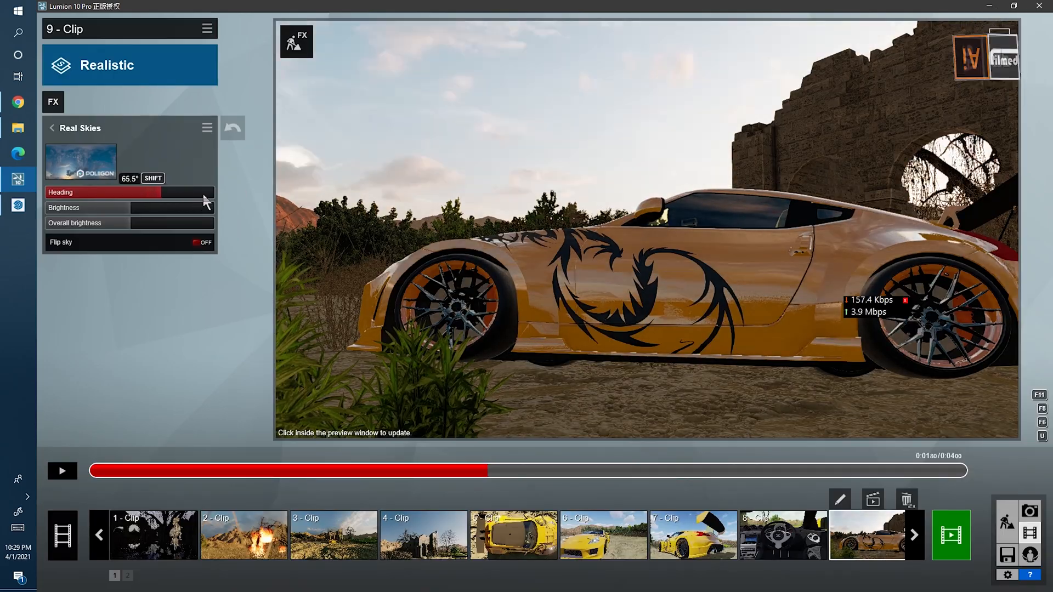
mouse_move(203, 195)
left_mouse_down()
mouse_move(228, 194)
mouse_move(193, 200)
left_mouse_up()
left_click(599, 174)
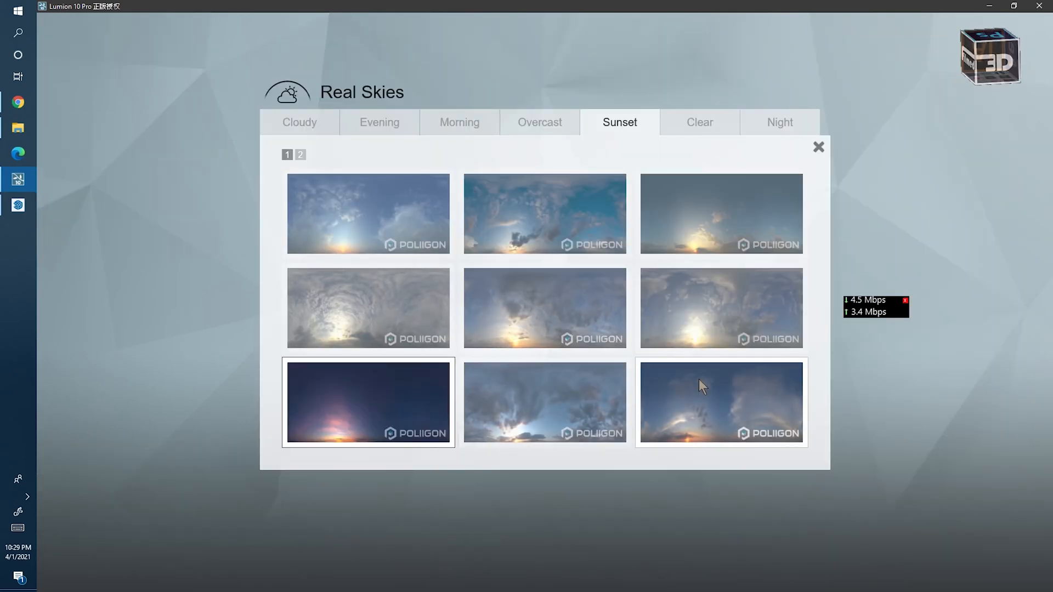
Step: Apply the last sky on the first page of the Sunset skies, raise its Heading to near maximum, and update the preview
left_click(698, 380)
left_click_drag(192, 192, 311, 207)
left_click(471, 207)
left_click(421, 197)
left_click_drag(63, 193, 210, 206)
left_click(762, 203)
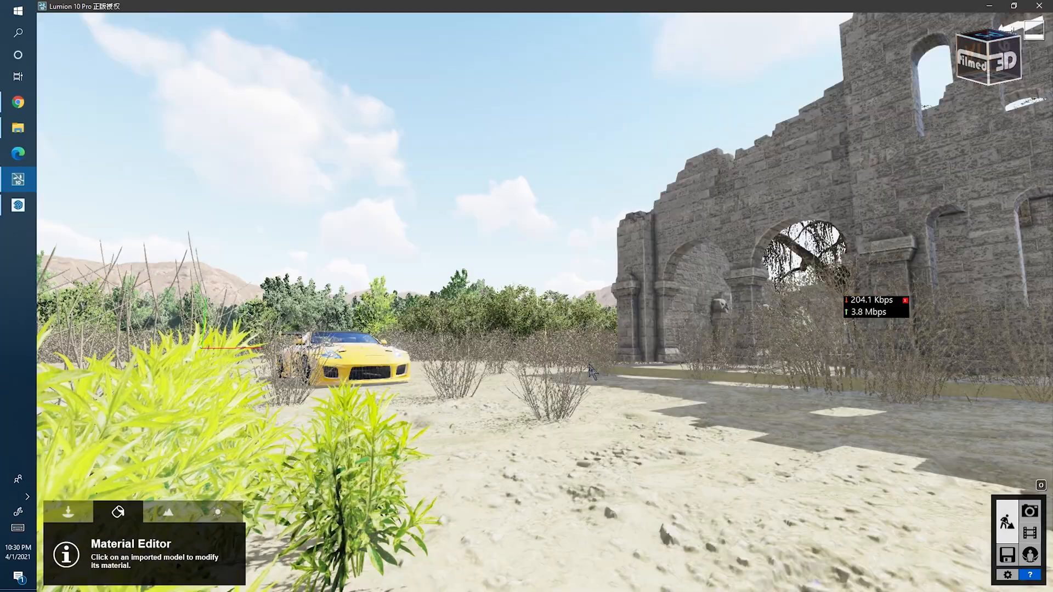
Step: In Build mode, approach the yellow car, open its Linoleum 018 1024 surface in the Material Editor, and save the materials
key("w")
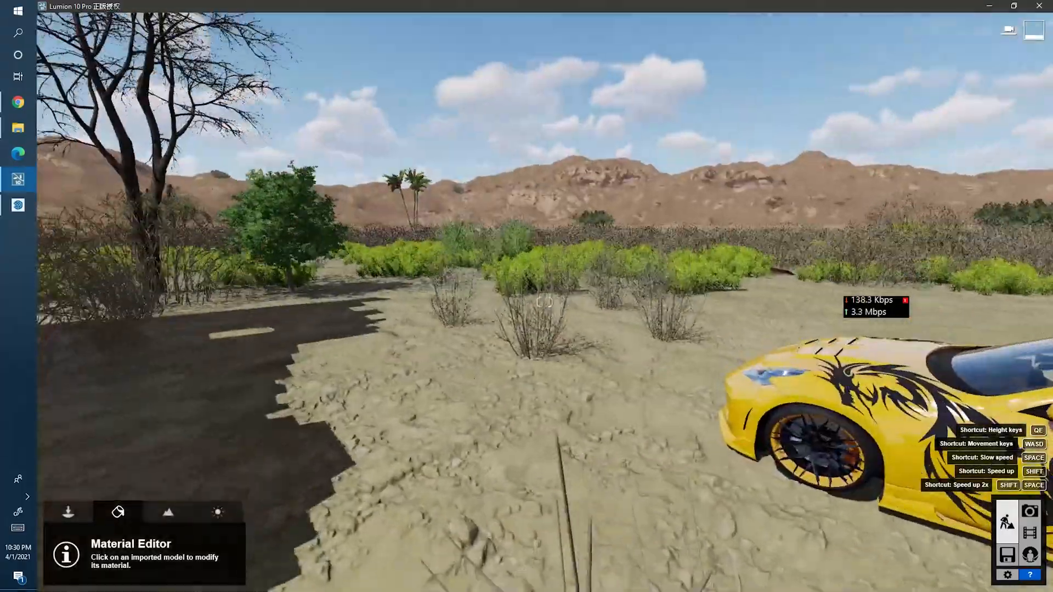
key("w")
right_click_drag(211, 351, 355, 268)
key("s")
key("w")
key("w")
key("s")
key("w")
left_click(391, 258)
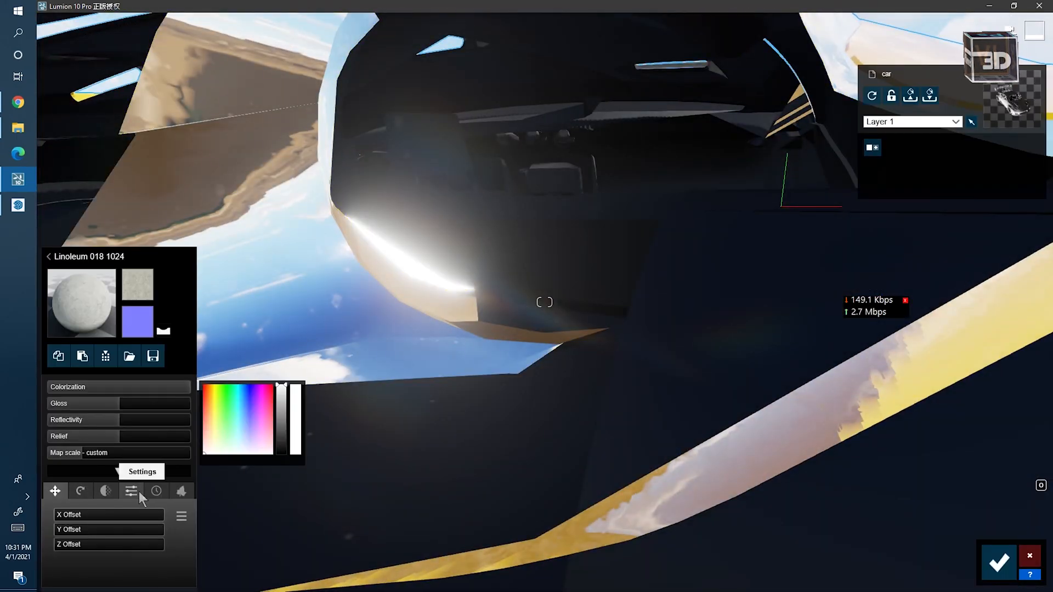
left_click(998, 562)
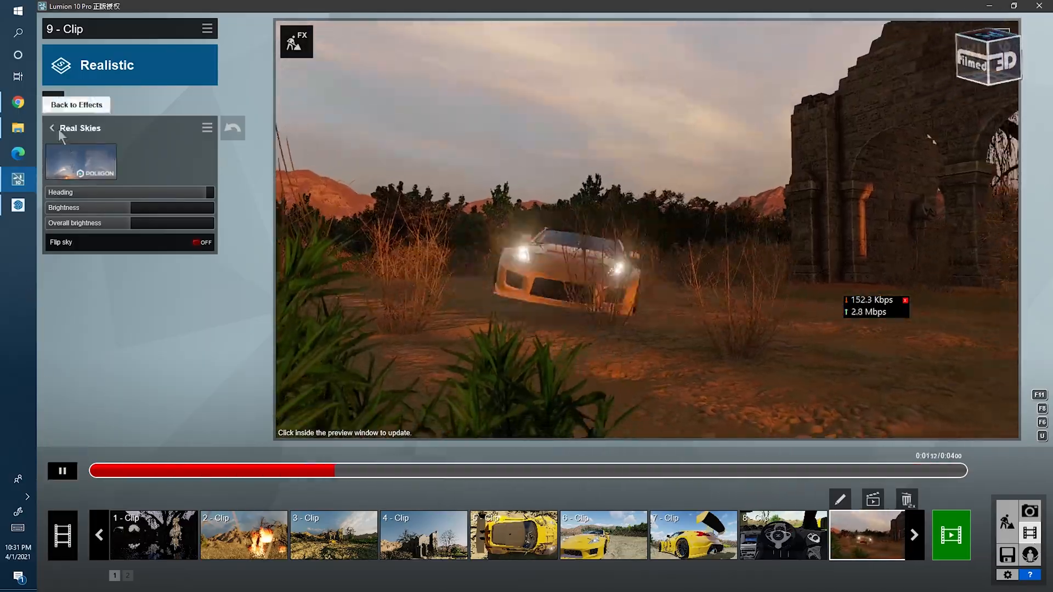
Step: Examine the settings of clip 9's Exposure and Shadow effects
left_click(52, 128)
left_click(82, 204)
left_click(52, 128)
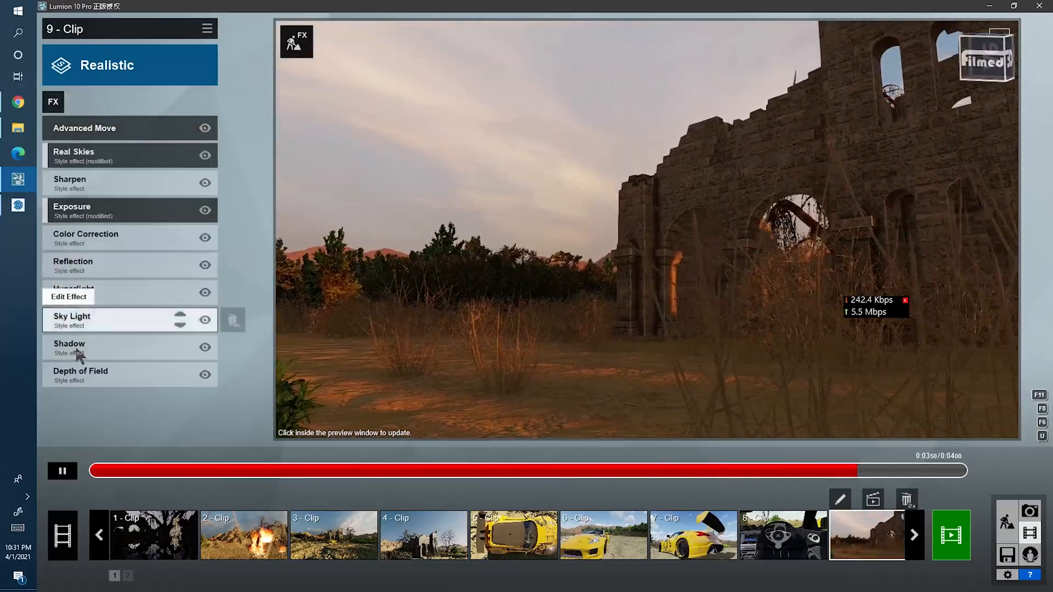
left_click(75, 346)
left_click(52, 127)
Step: Open clip 9's Depth of Field effect, raise its Amount, set the Focus distance to 29.7 ft, and play the result
left_click(82, 364)
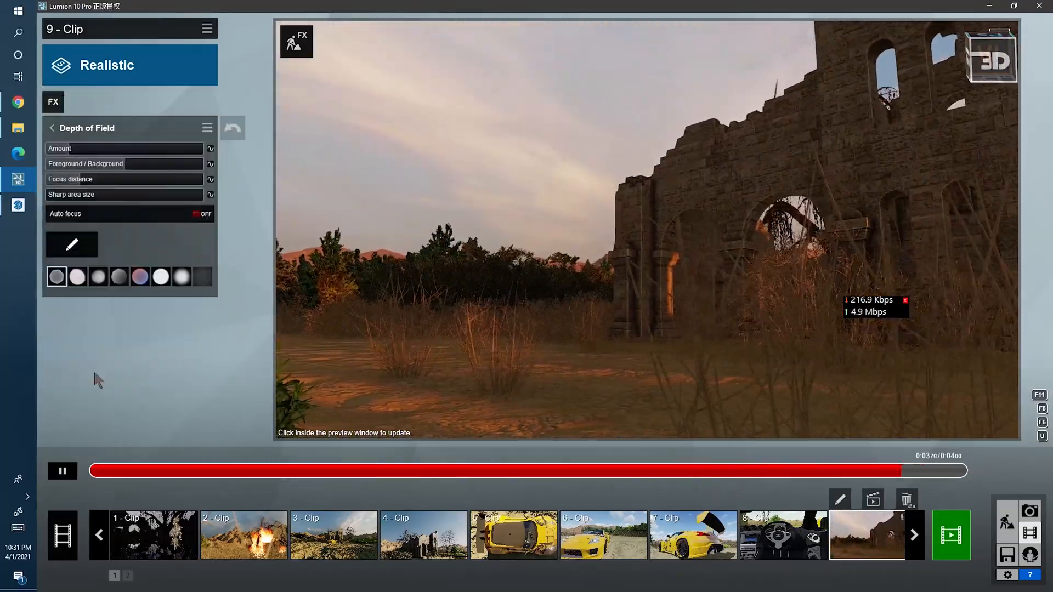
left_click(167, 472)
left_click_drag(82, 149, 164, 149)
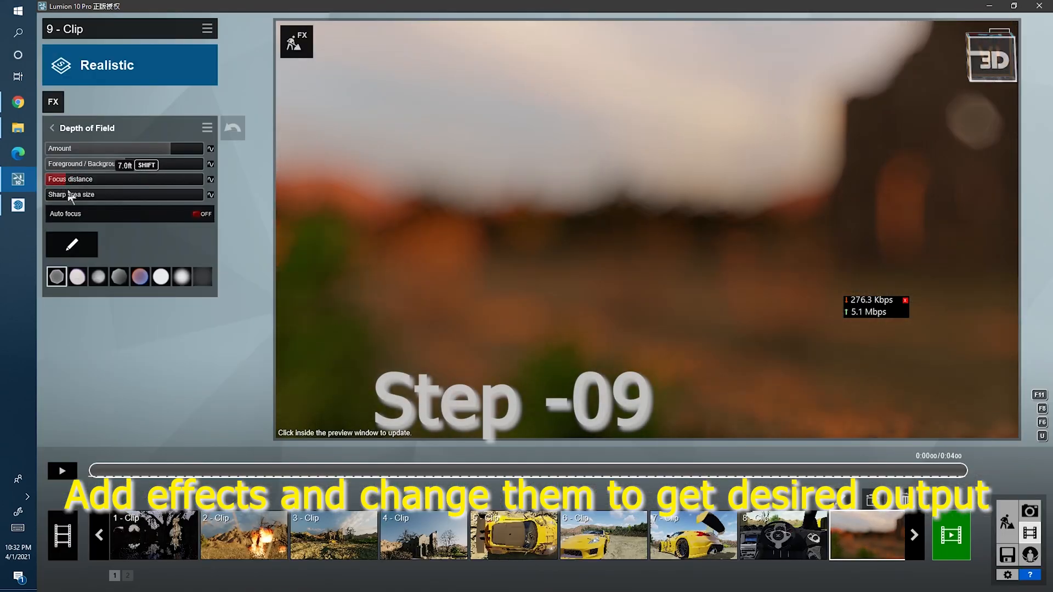
left_click_drag(86, 180, 76, 186)
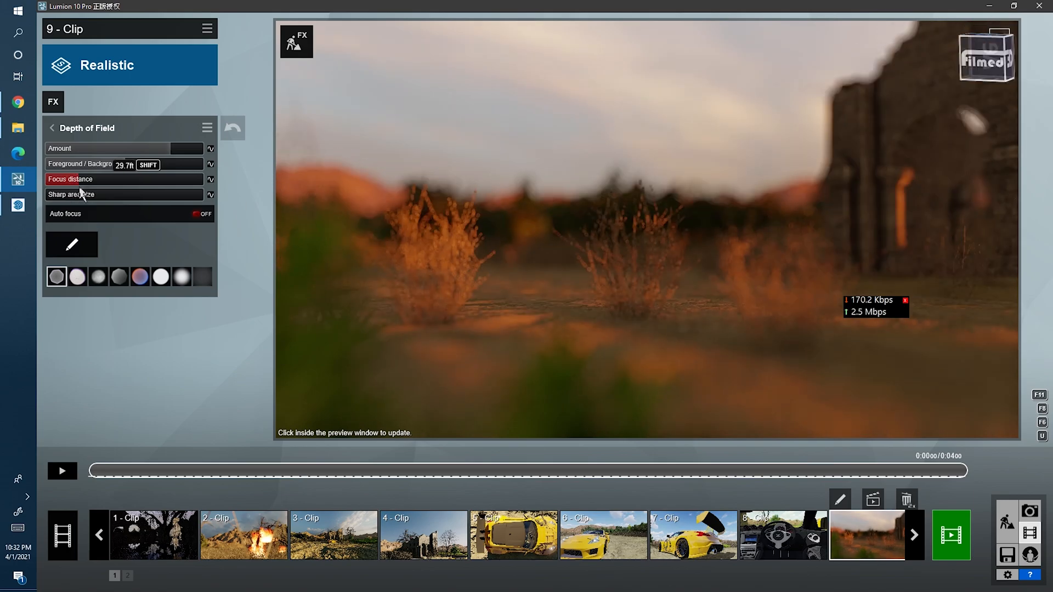
left_click(70, 475)
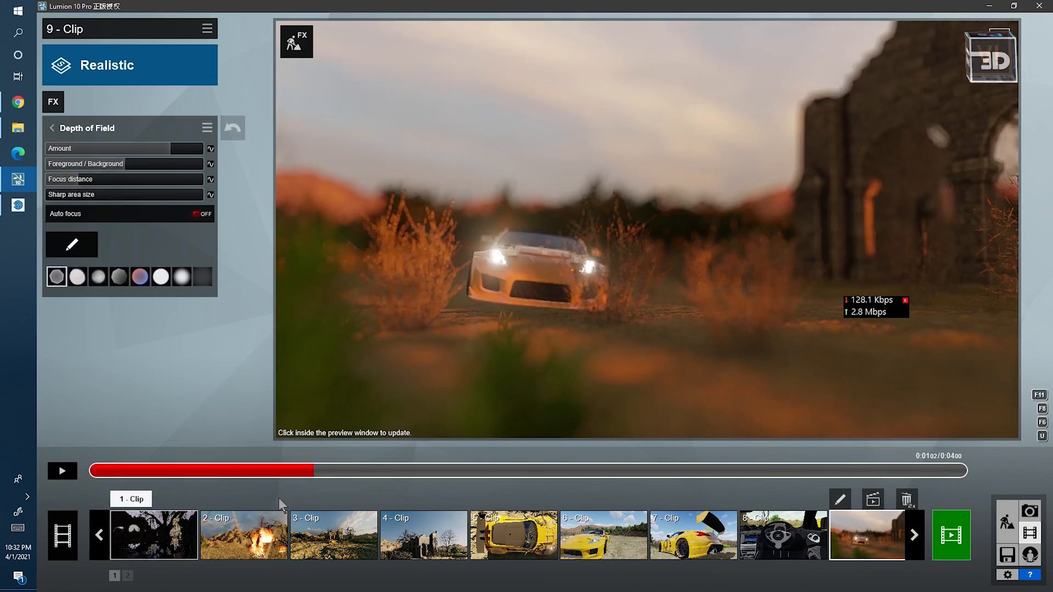
Step: At about 0.26 s, increase the Depth of Field's Focus distance and lower its Amount
left_click_drag(268, 479, 127, 483)
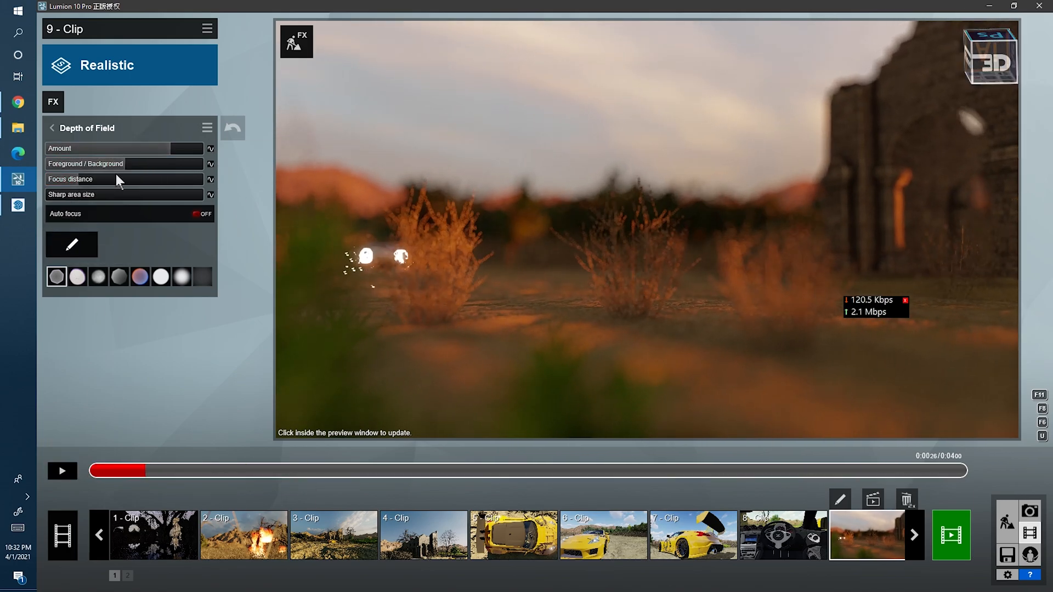
left_click_drag(103, 196, 86, 201)
left_click_drag(140, 150, 133, 150)
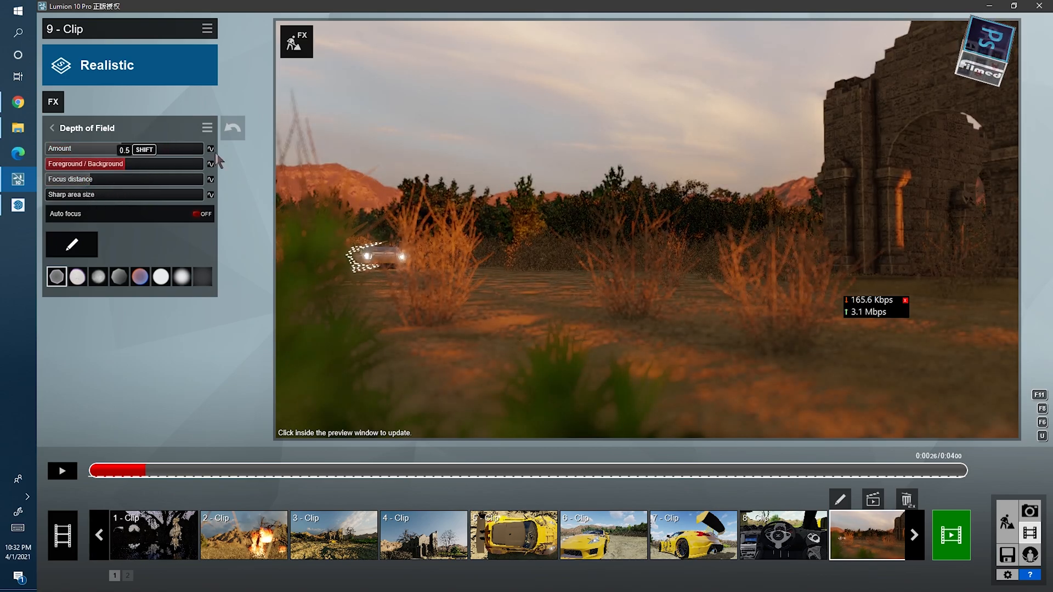
Step: At 1.00 s, keyframe the Depth of Field with a lower Amount and a Sharp area size of 16.1 ft, and play it back
left_click_drag(142, 475, 311, 471)
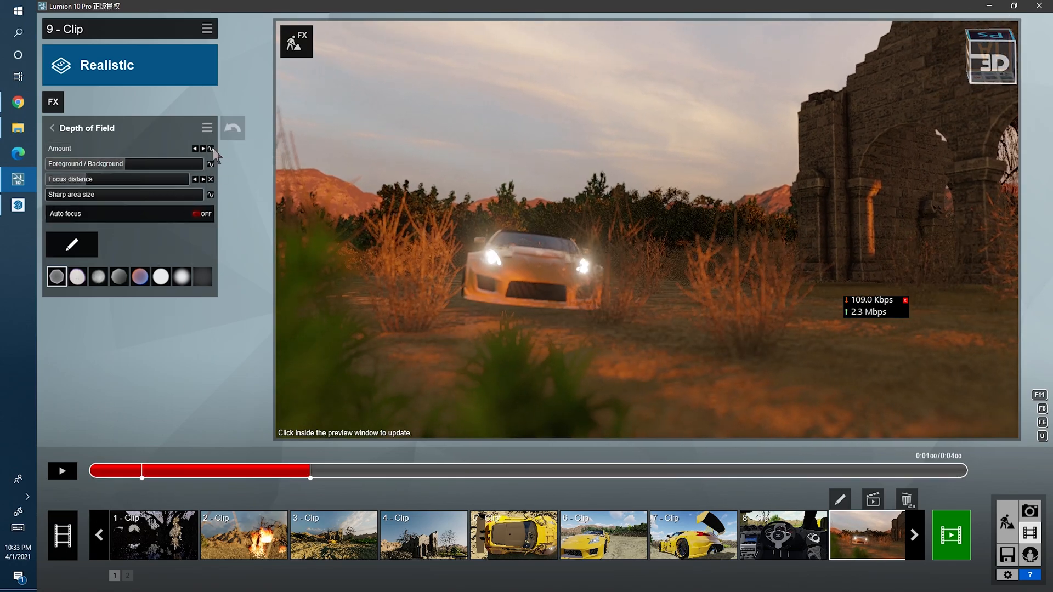
left_click_drag(116, 154, 83, 159)
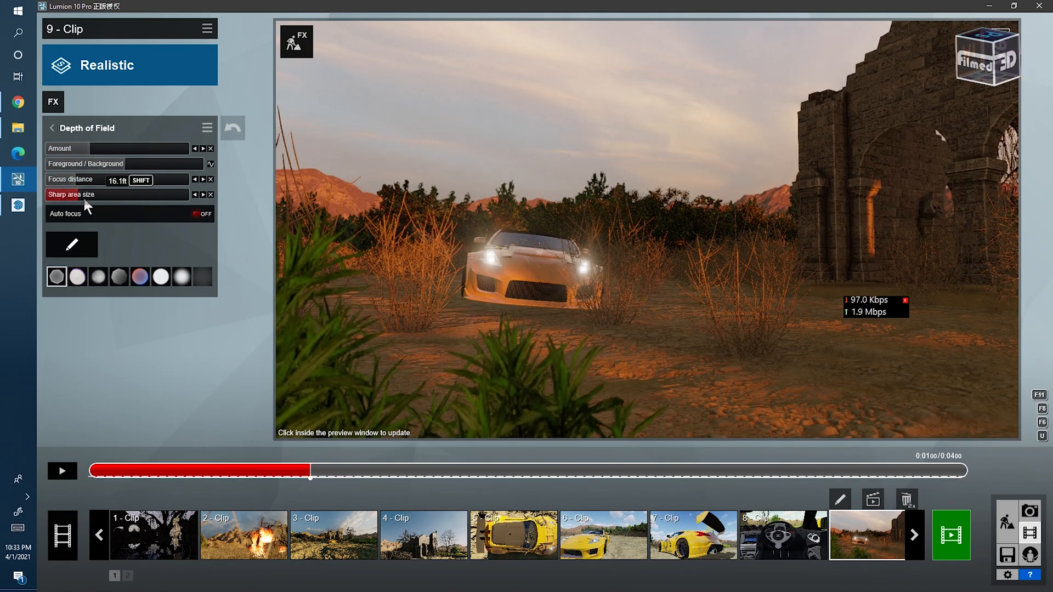
left_click(62, 470)
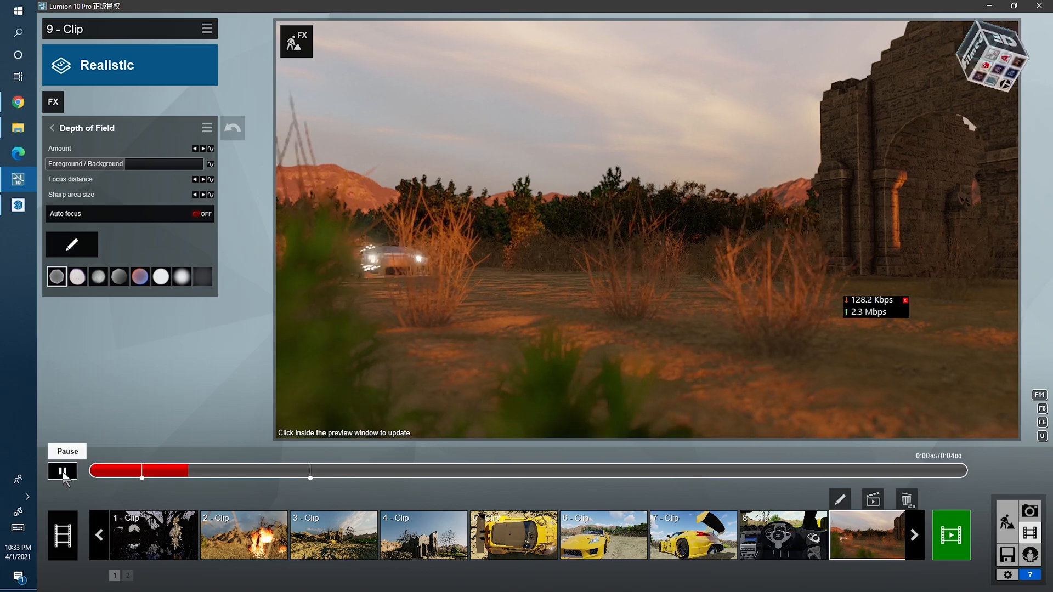
Step: Set the Depth of Field Amount to 28.5 at the 0.24 s keyframe and play the clip
left_click(99, 474)
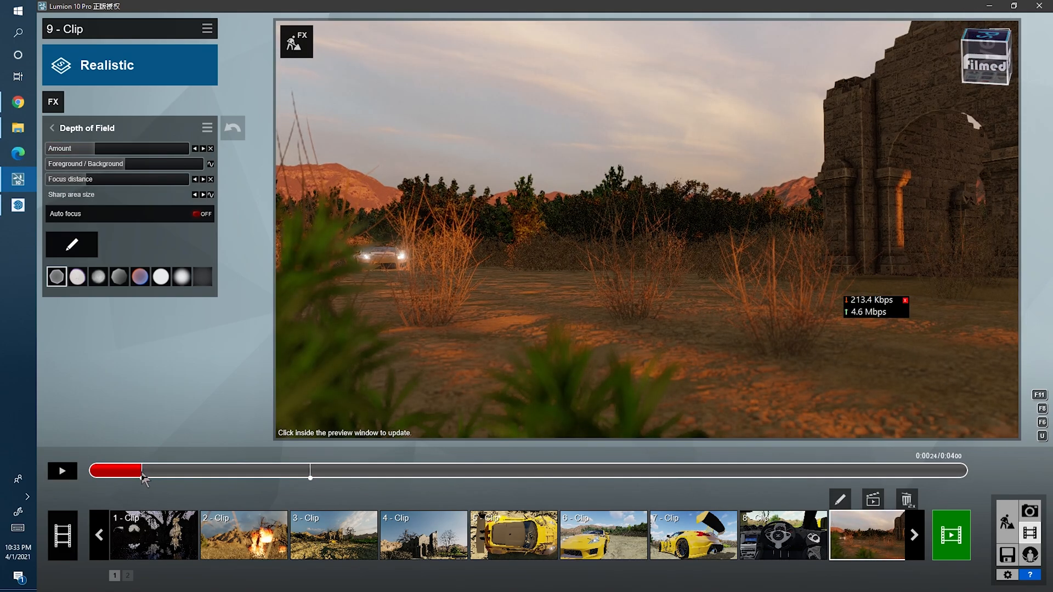
left_click(203, 149)
left_click(194, 150)
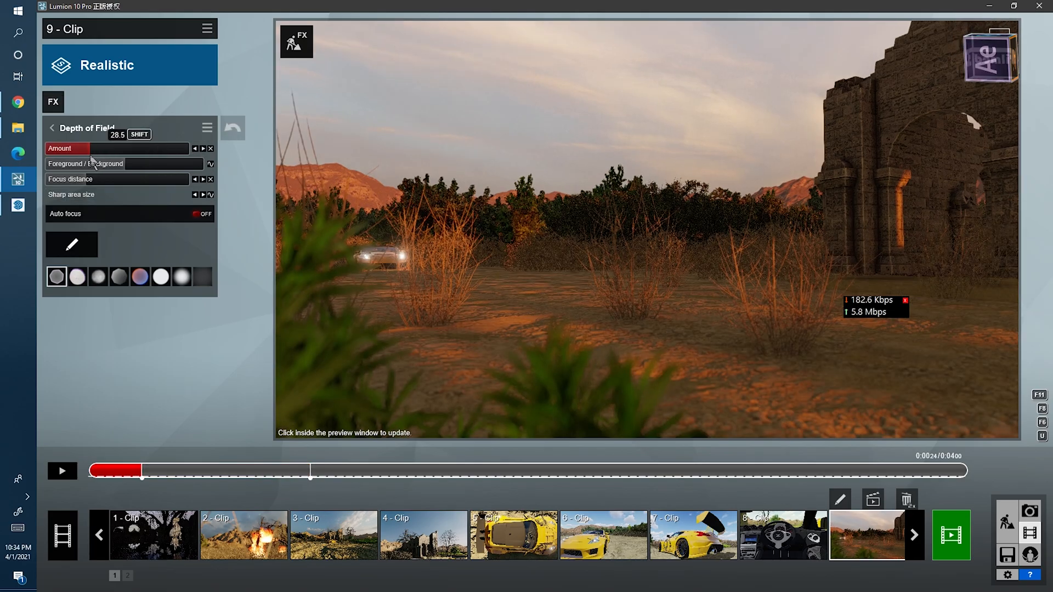
left_click(56, 472)
Step: At 1.57 s, keyframe the Depth of Field with a higher Amount, adjusted Focus distance and larger Sharp area size, and update the preview
left_click_drag(279, 473, 437, 475)
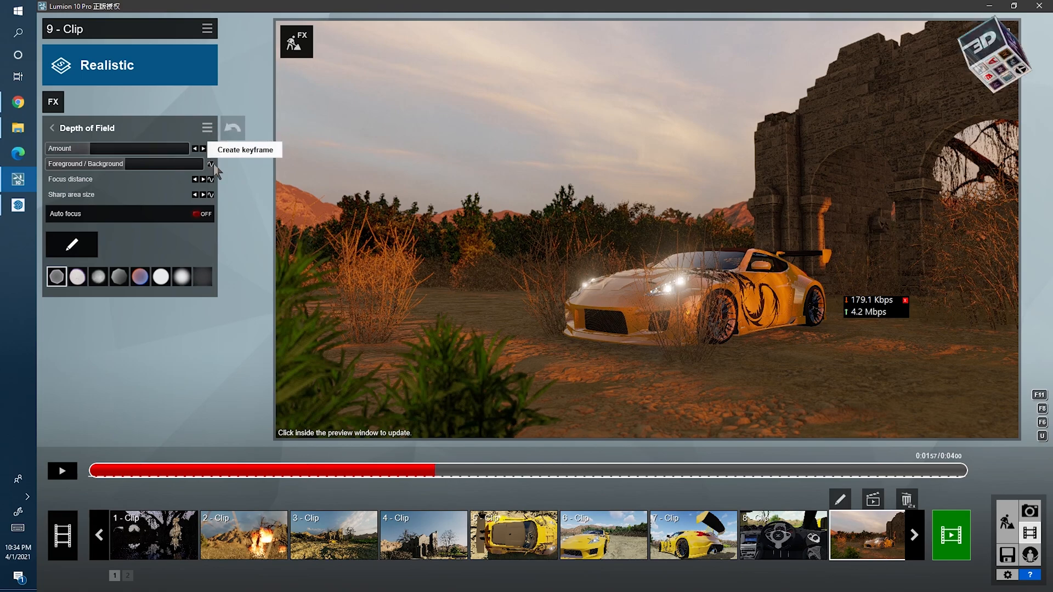
left_click_drag(72, 153, 102, 206)
left_click(601, 271)
left_click(597, 326)
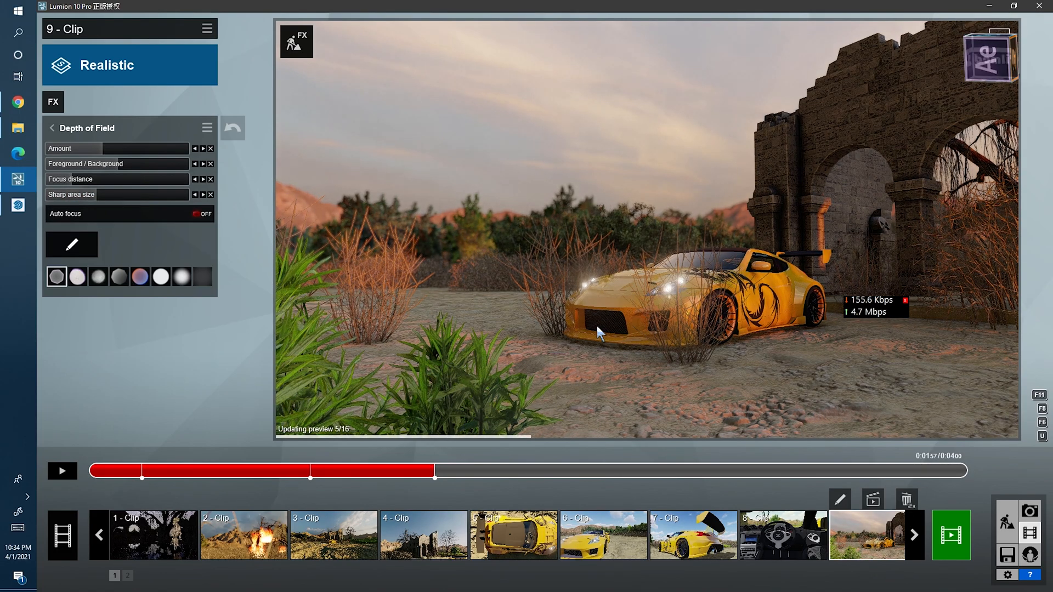
Step: At 1.98 s, create Depth of Field keyframes, raise the Amount, set the Focus distance to about 65.3 ft, and update the preview
left_click_drag(468, 472, 523, 473)
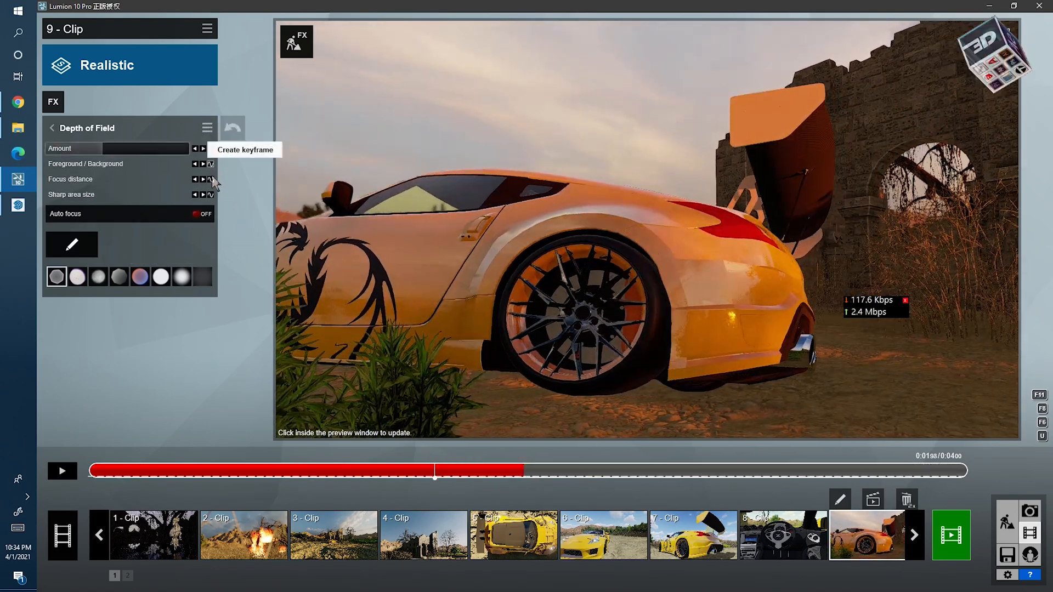
left_click(210, 193)
left_click_drag(59, 187, 85, 199)
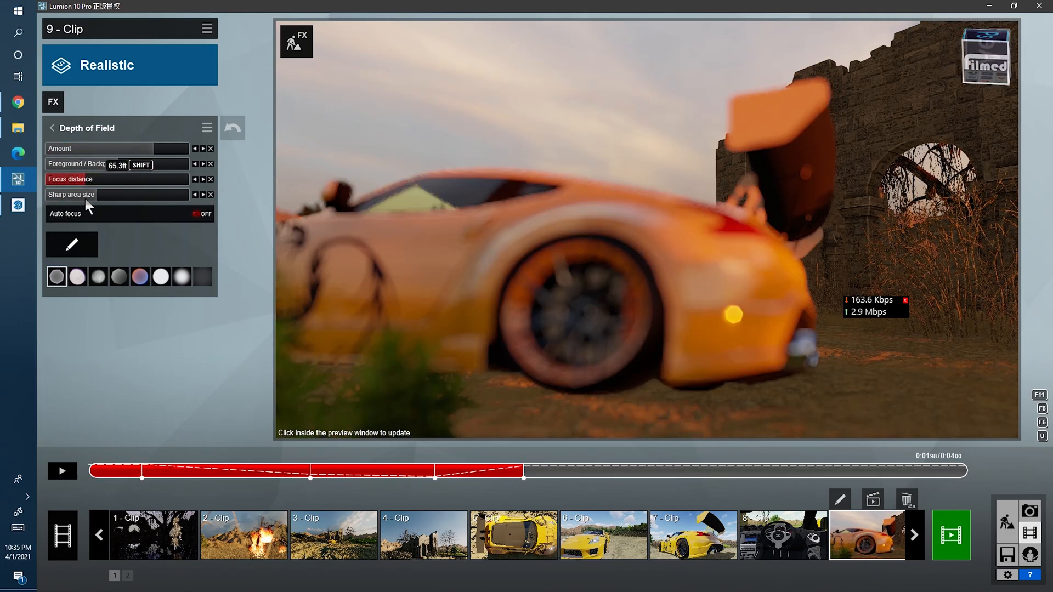
left_click(142, 154)
left_click(476, 153)
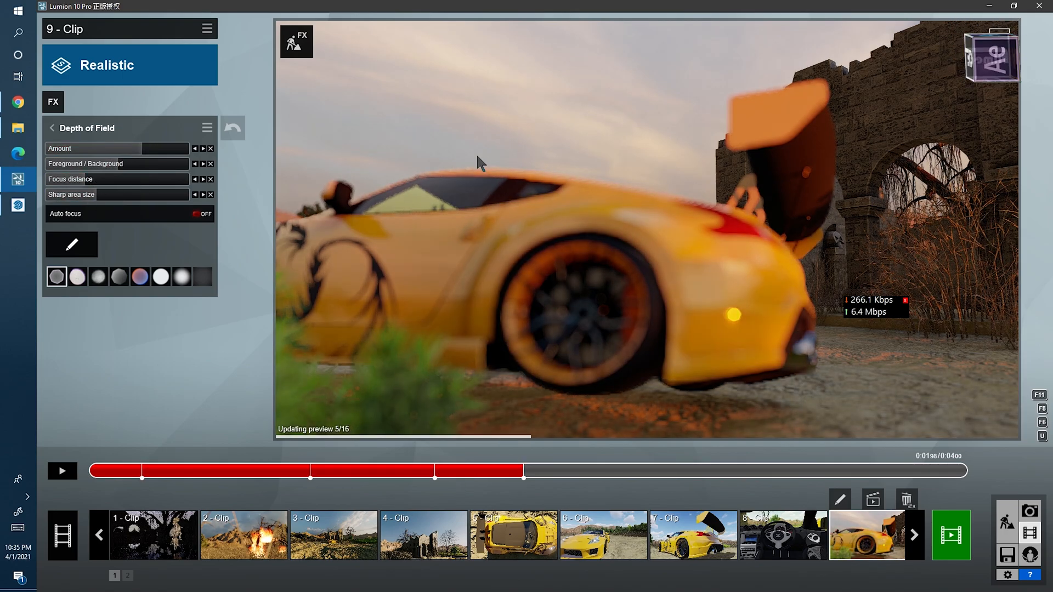
Step: At the 1.98 s keyframe, raise the Depth of Field Amount slightly, reduce the Focus distance, and update the preview
left_click_drag(92, 152, 157, 158)
left_click_drag(84, 181, 72, 189)
left_click(338, 179)
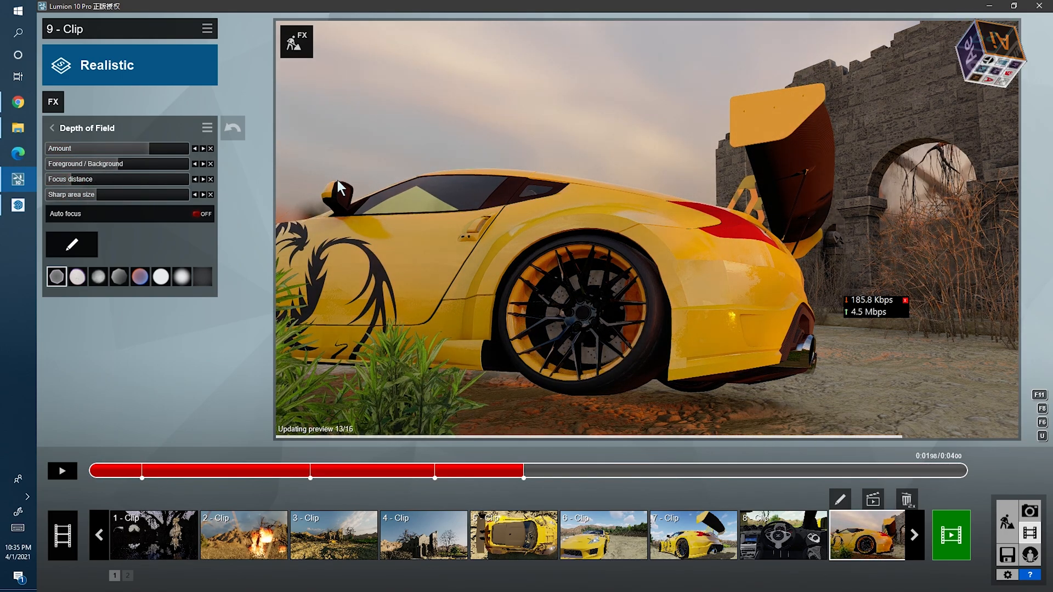